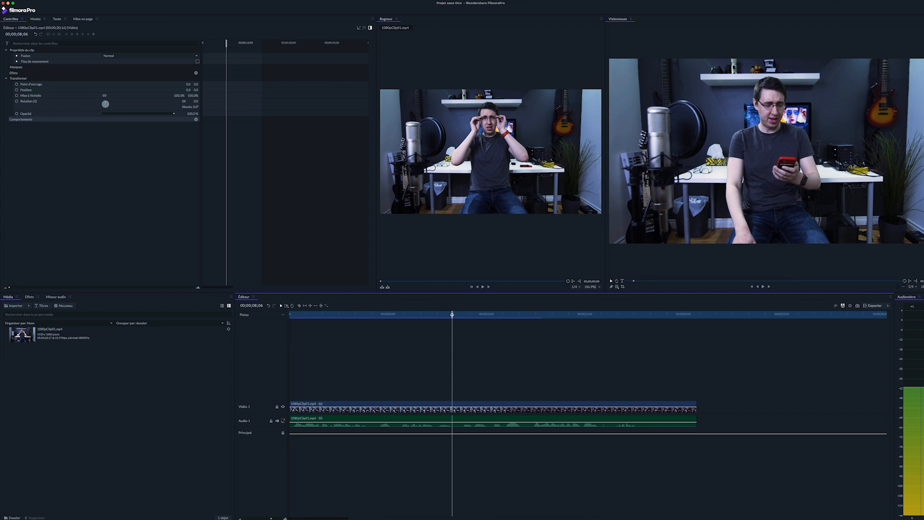
Play through the moment where the lighting changes and place the playhead just before it, at 00;00;10;09.
left_click_drag(452, 314, 465, 318)
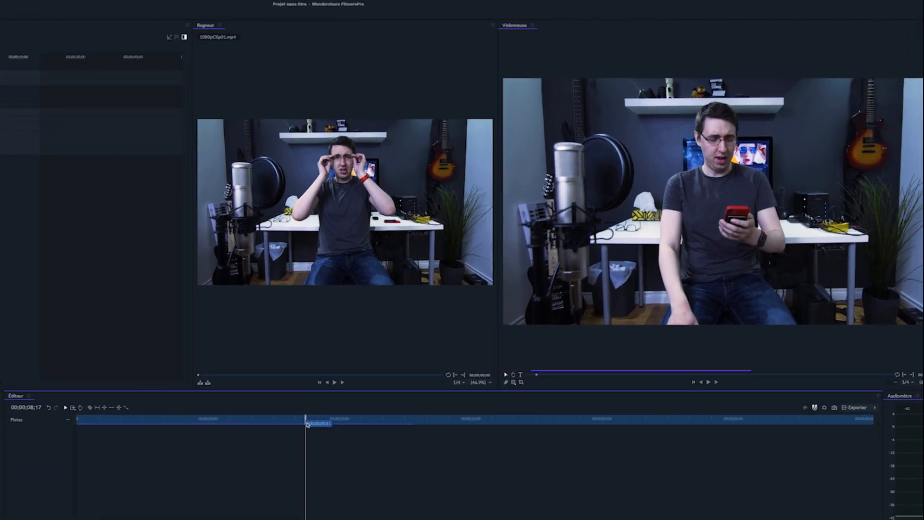
mouse_move(311, 425)
left_mouse_down()
mouse_move(373, 432)
mouse_move(305, 424)
left_mouse_up()
key("space")
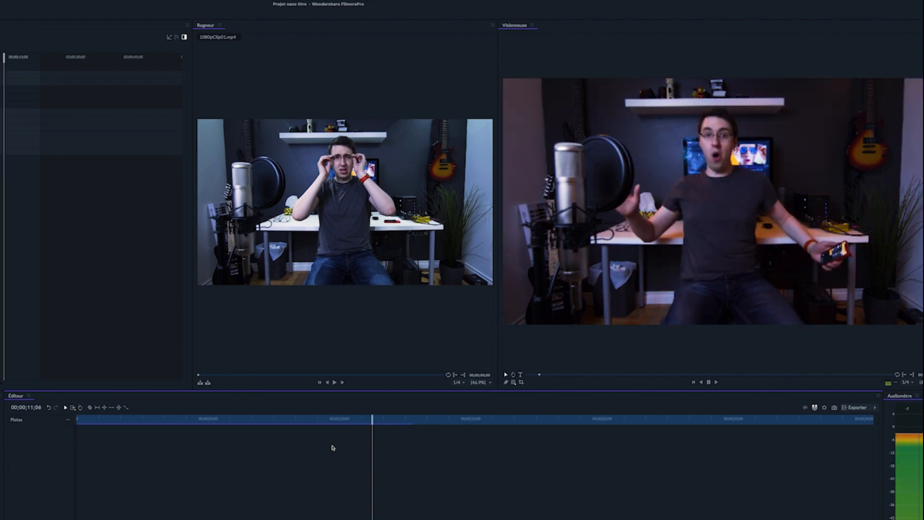
key("space")
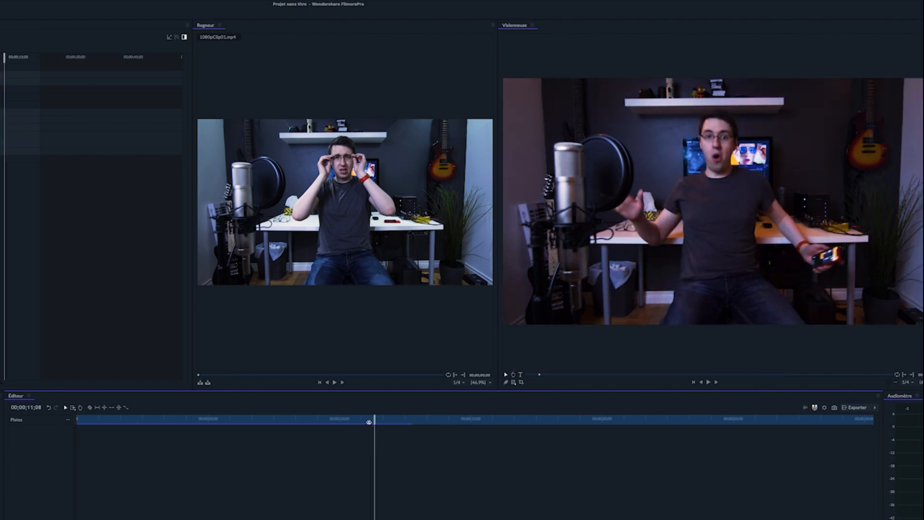
left_click_drag(376, 421, 350, 418)
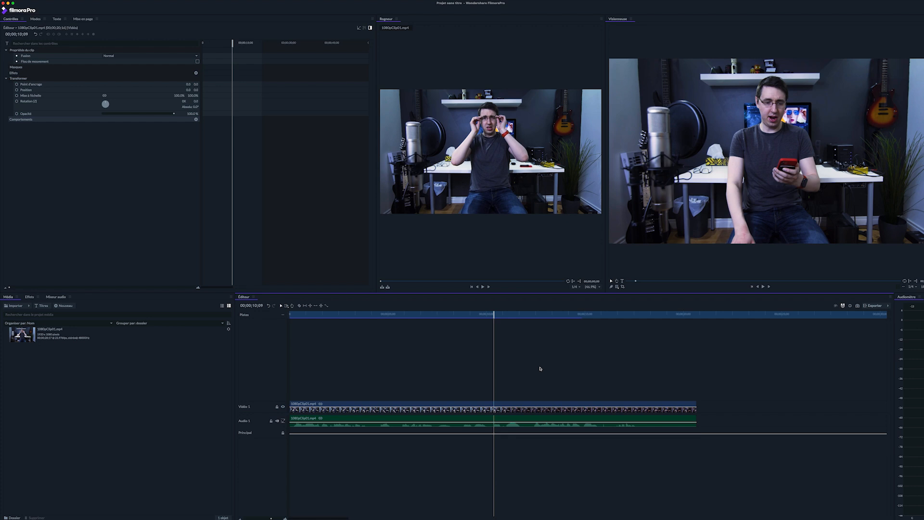
Create a red plane named HUD in the project media.
left_click(64, 306)
left_click(65, 313)
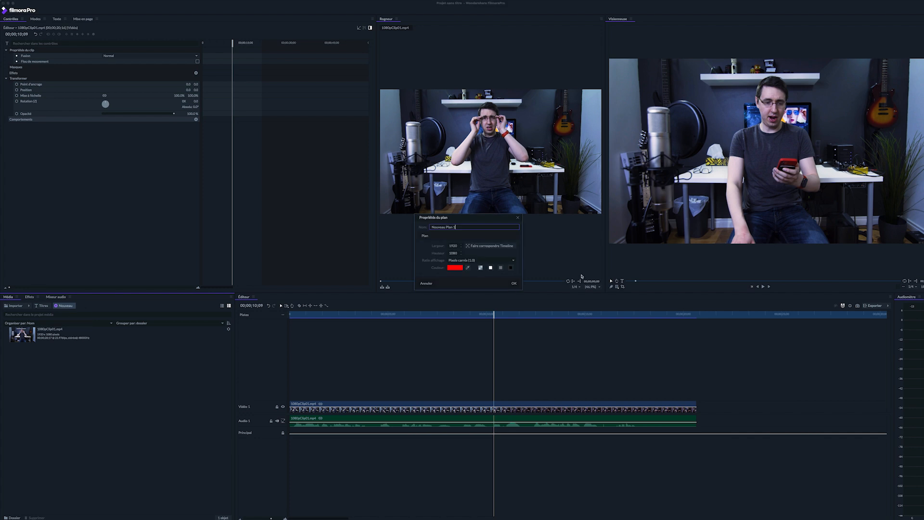
left_click_drag(458, 226, 429, 227)
type("HUD")
left_click(455, 267)
left_click(592, 256)
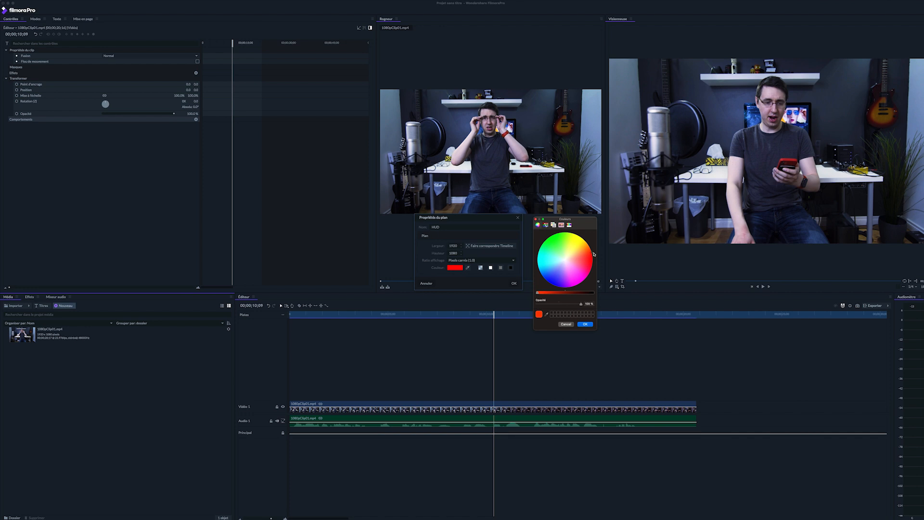
left_click(584, 325)
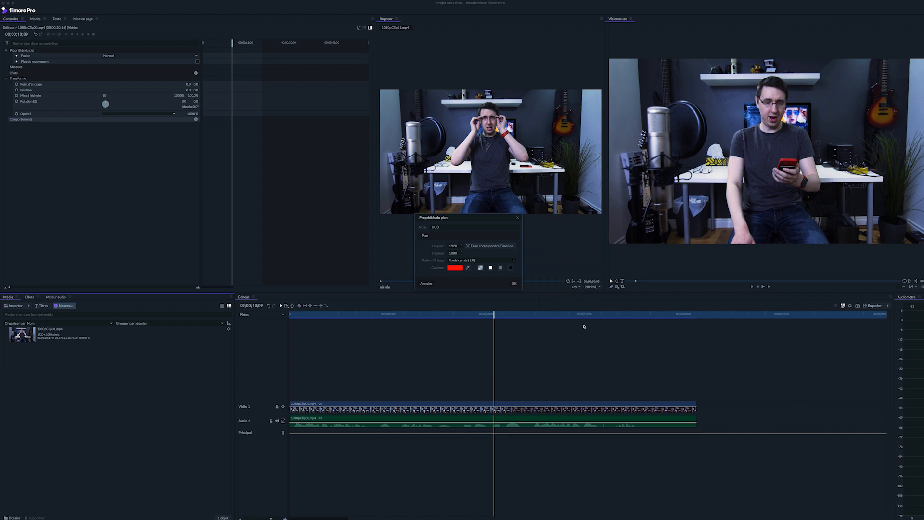
left_click(514, 283)
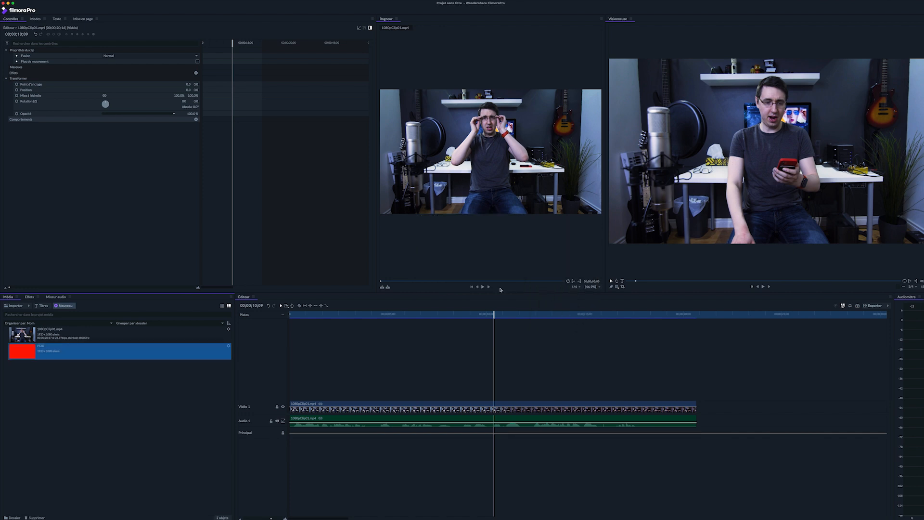
Place the HUD plane on a new track above the video at the playhead and extend it to the end of the video clip.
left_click_drag(19, 350, 498, 394)
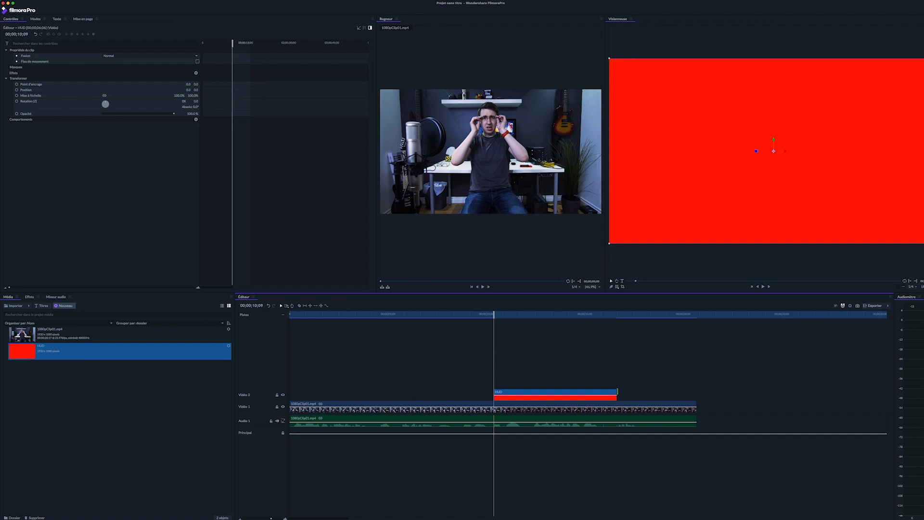
left_click_drag(621, 394, 698, 391)
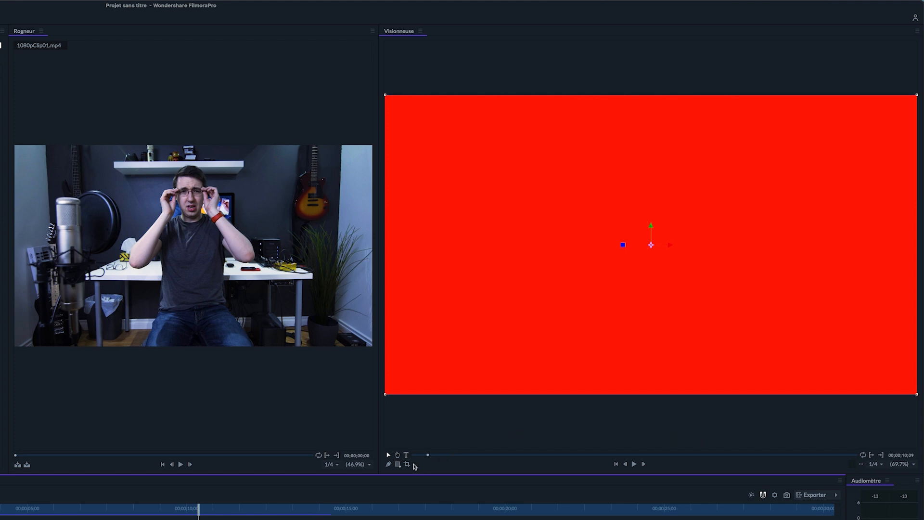
Draw an inverted rectangular mask on the HUD plane that leaves a thin border, and set the clip's blend mode to Ajouter.
left_click(398, 464)
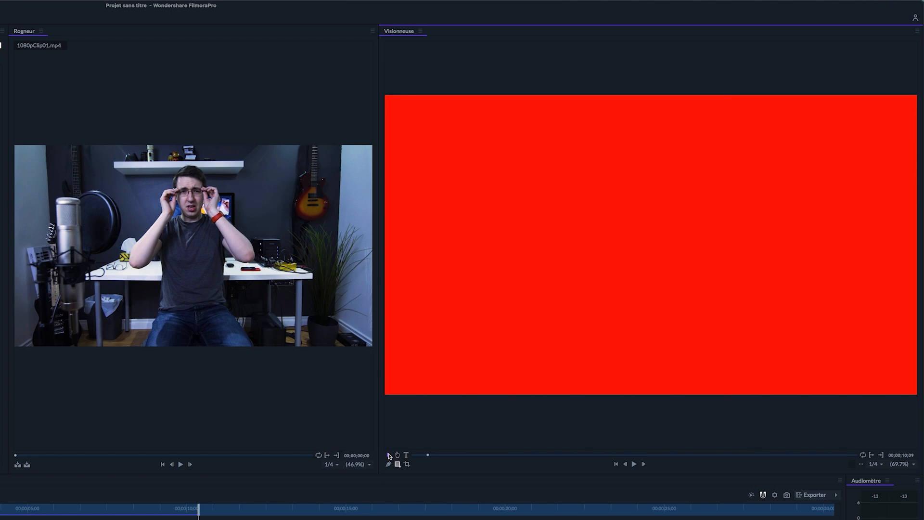
left_click(389, 455)
left_click_drag(386, 396, 401, 384)
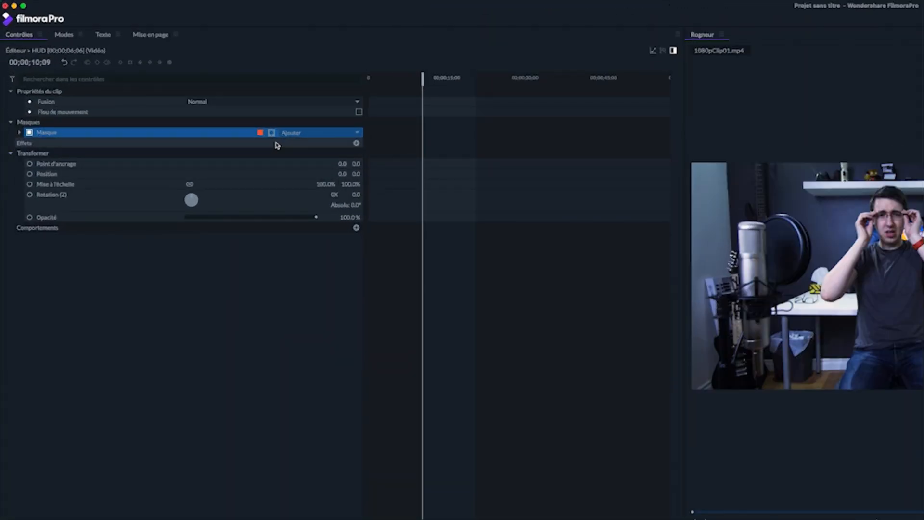
left_click(272, 135)
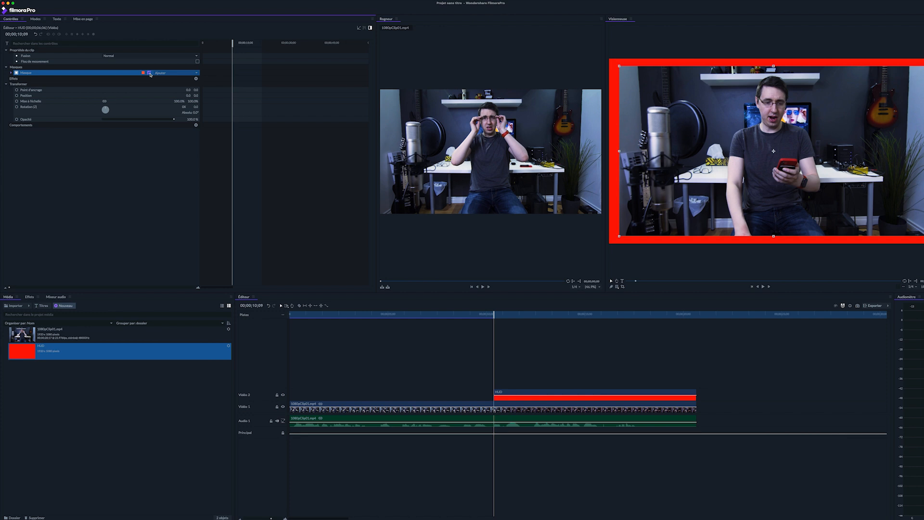
left_click(137, 57)
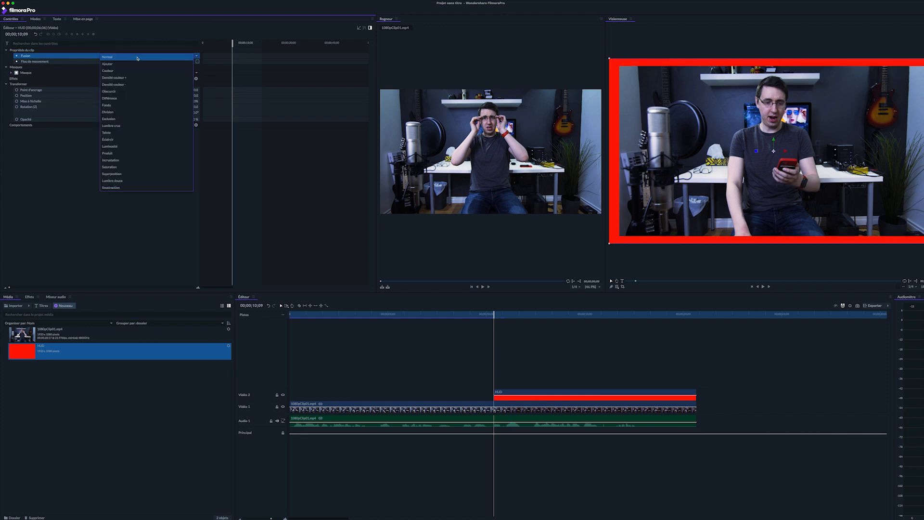
left_click(125, 63)
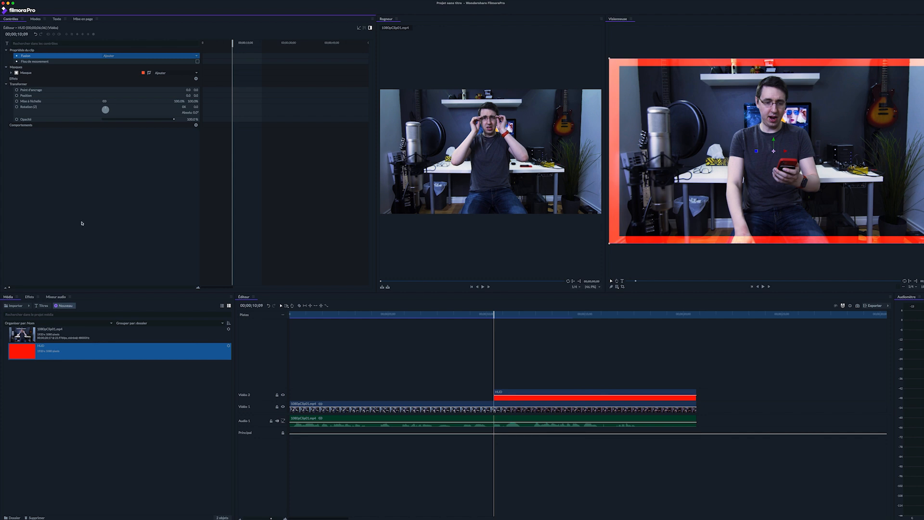
Add the Lignes de scan effect to the HUD clip and apply its Lourd preset.
left_click(29, 297)
left_click(6, 329)
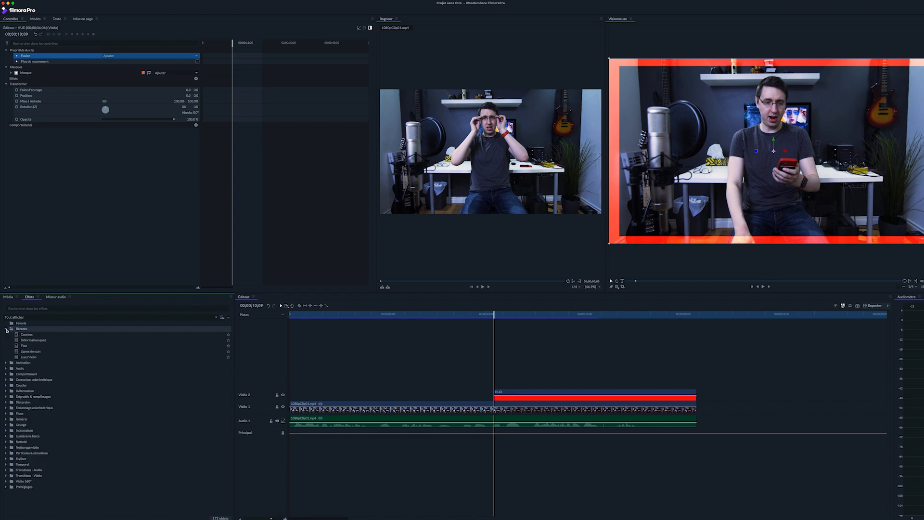
left_click(92, 355)
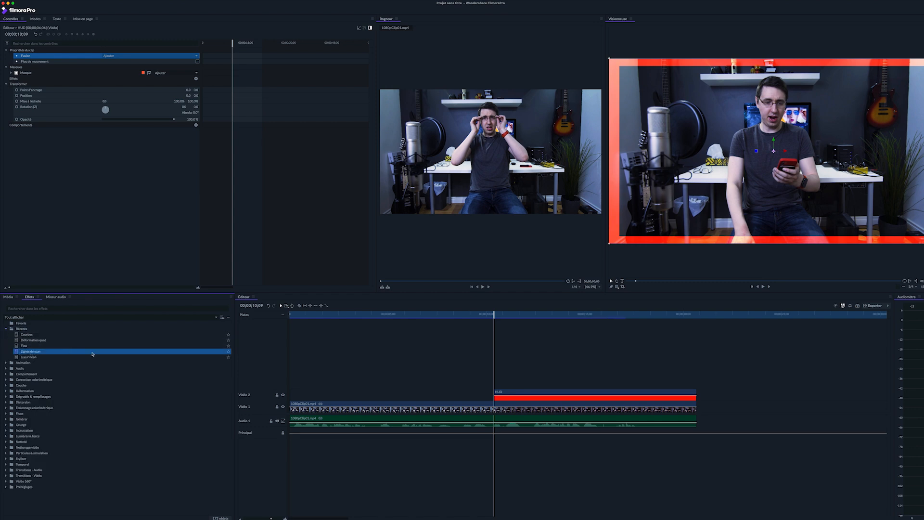
left_click_drag(547, 385, 548, 394)
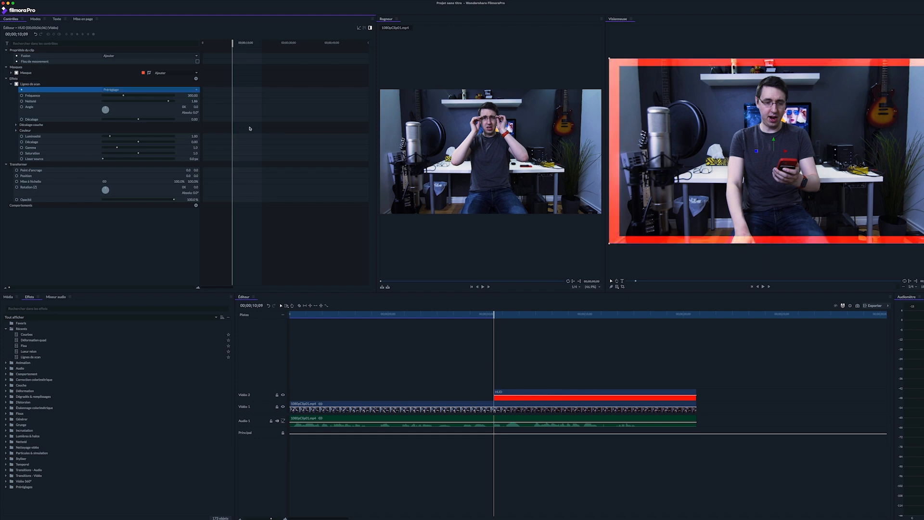
left_click(157, 91)
left_click(118, 105)
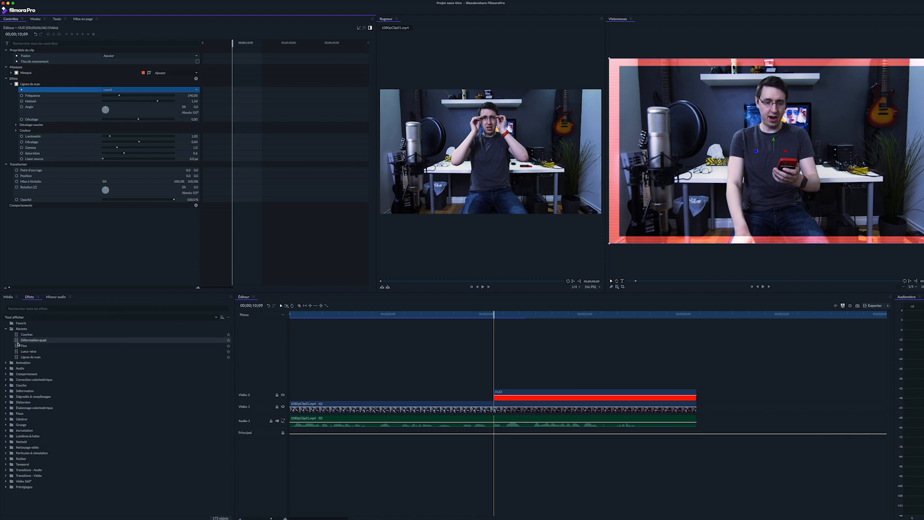
Add the Déformation quad effect to the HUD clip and pull its four corners into a downward-narrowing trapezoid in front of the man's torso.
left_click(134, 340)
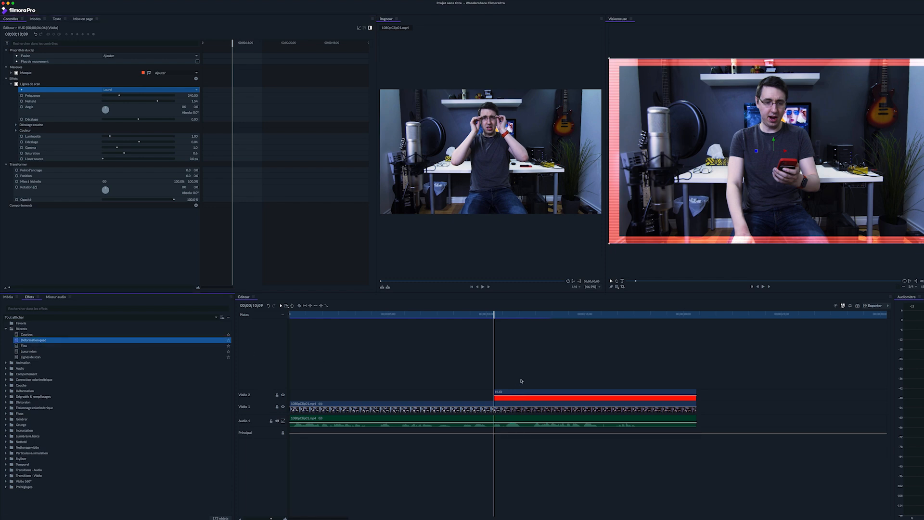
left_click_drag(521, 381, 519, 393)
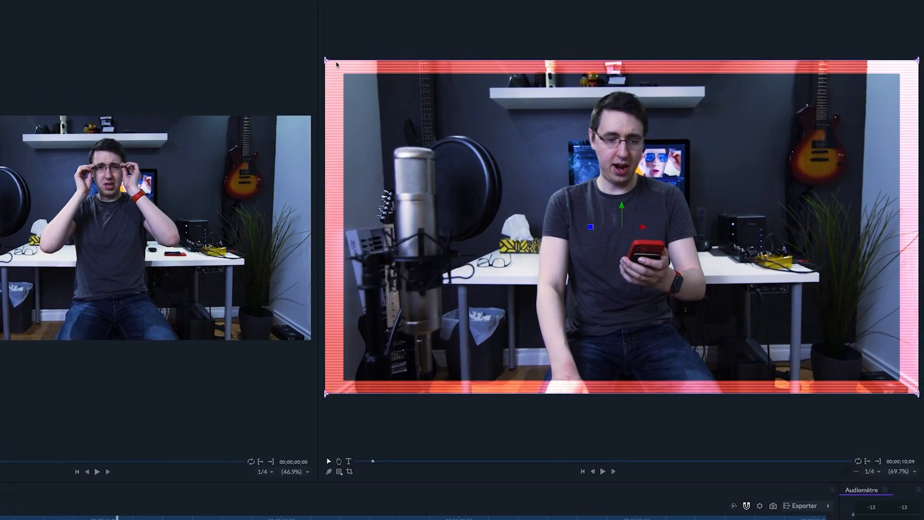
left_click_drag(326, 62, 501, 192)
left_click_drag(918, 61, 749, 193)
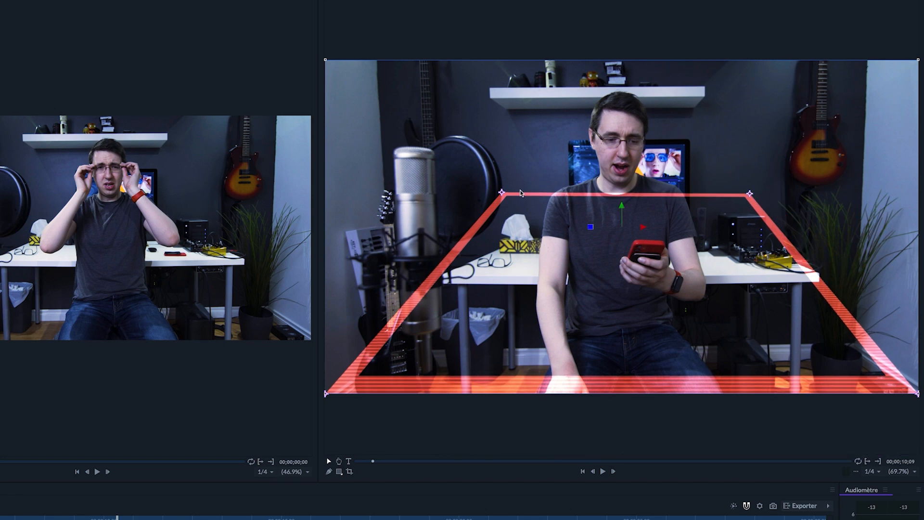
left_click_drag(501, 193, 504, 198)
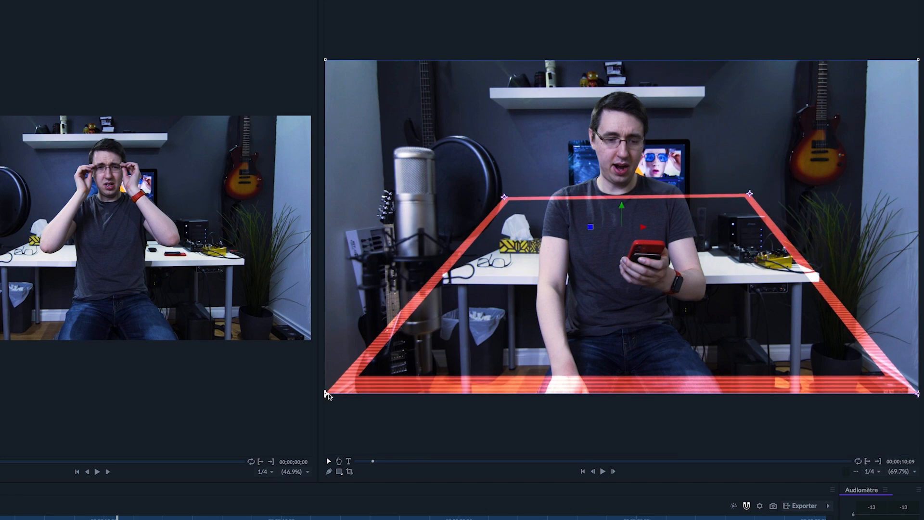
left_click_drag(326, 394, 540, 313)
left_click_drag(918, 394, 714, 315)
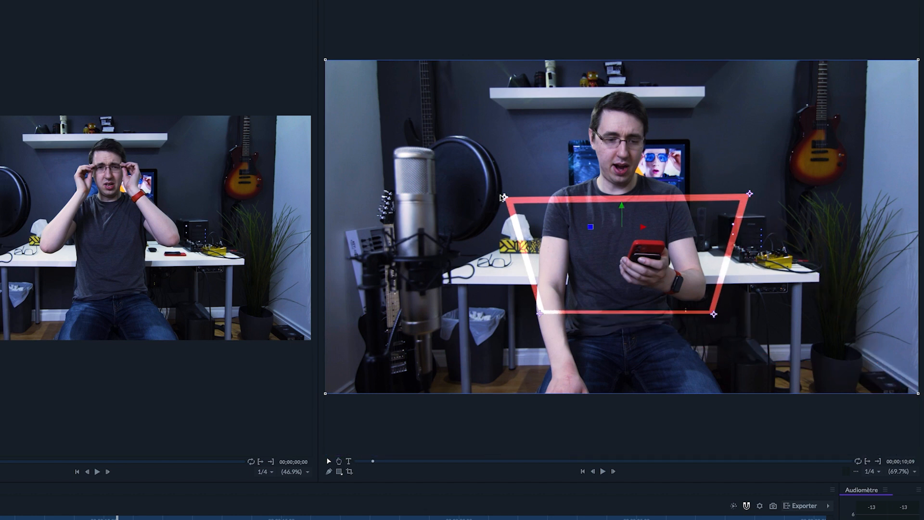
left_click_drag(503, 197, 506, 200)
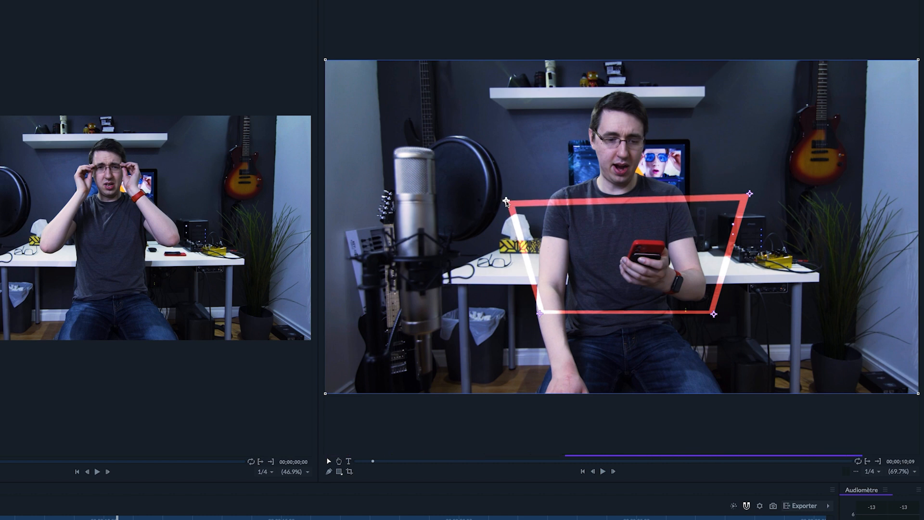
left_click_drag(750, 195, 749, 198)
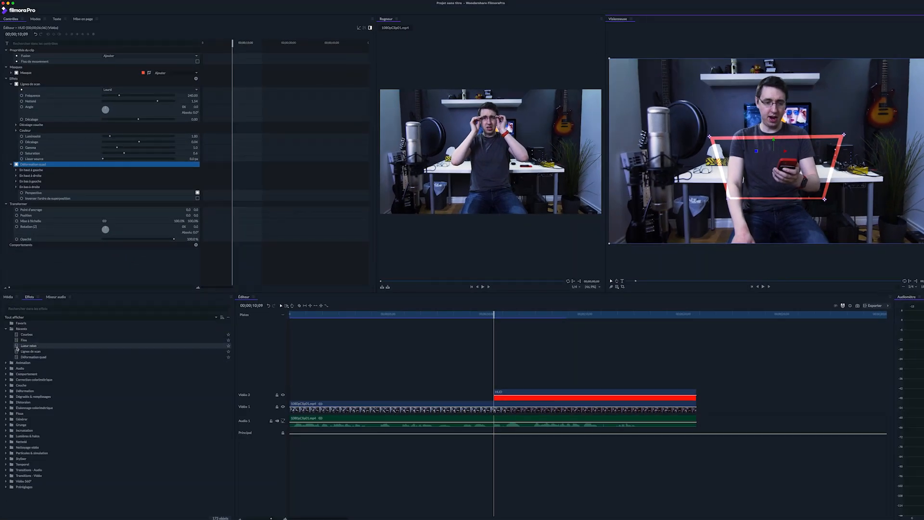
Add the Lueur néon effect to the HUD clip and set its glow color to red.
left_click_drag(34, 347, 515, 393)
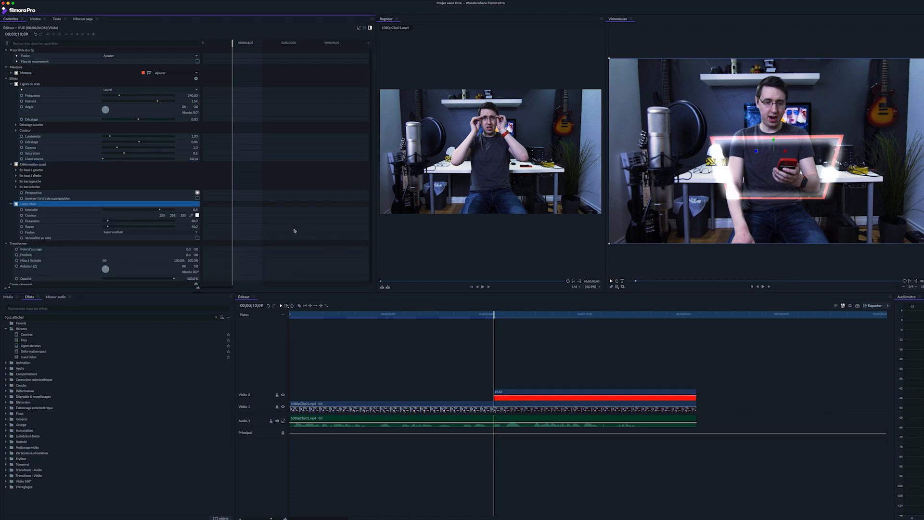
left_click(197, 215)
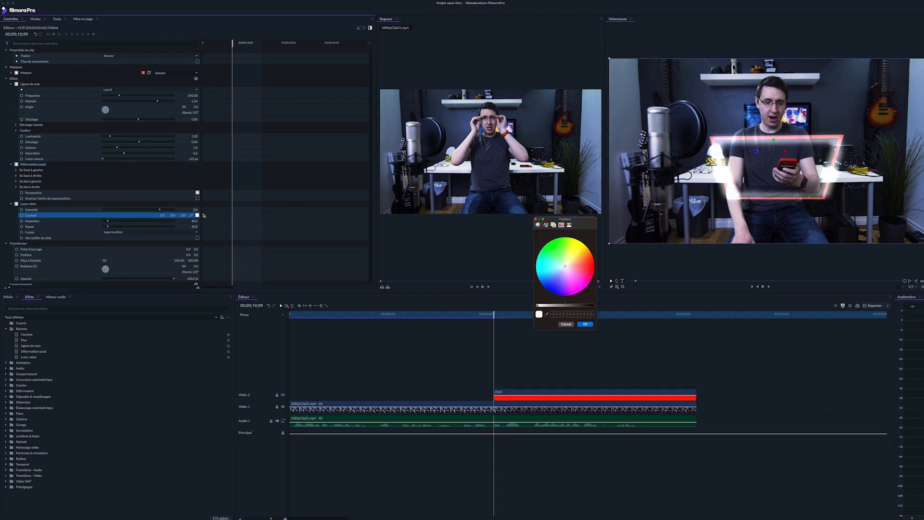
left_click(594, 267)
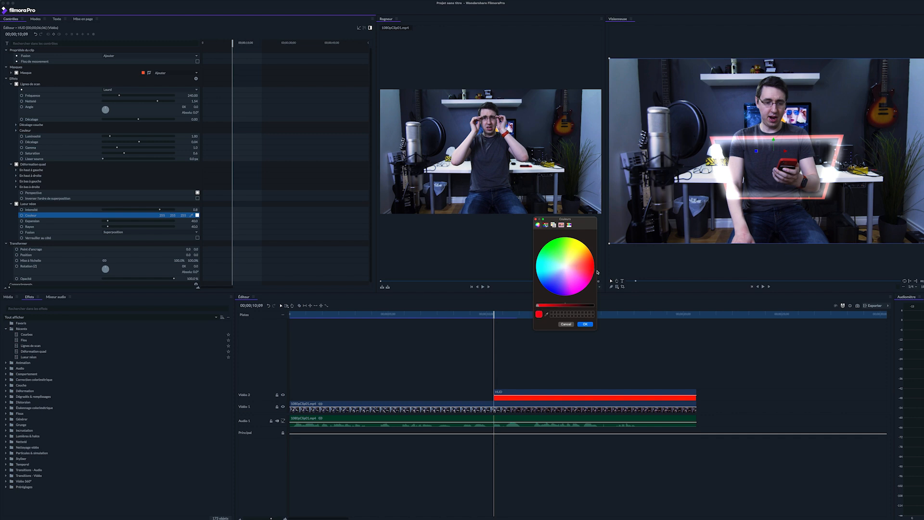
left_click(586, 325)
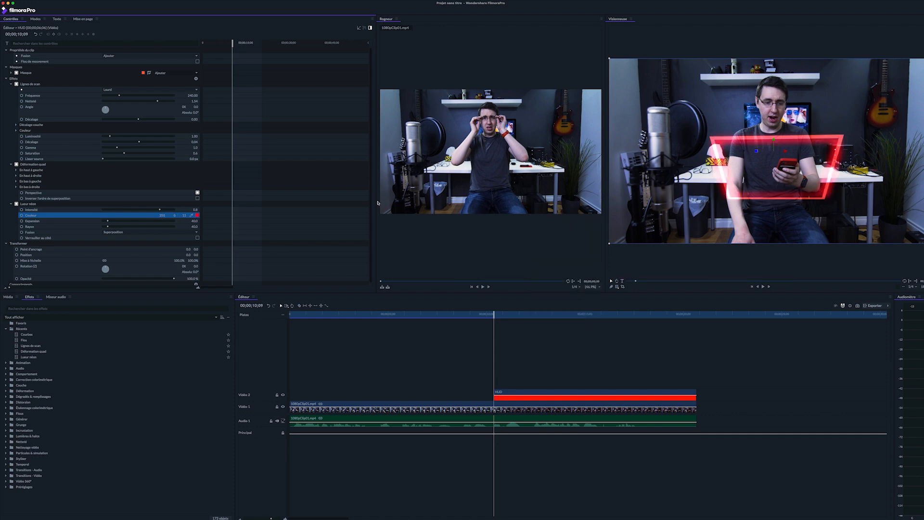
Set the neon glow's intensity to 1.0, widen its radius, and set its blend mode to Ajouter.
left_click(161, 210)
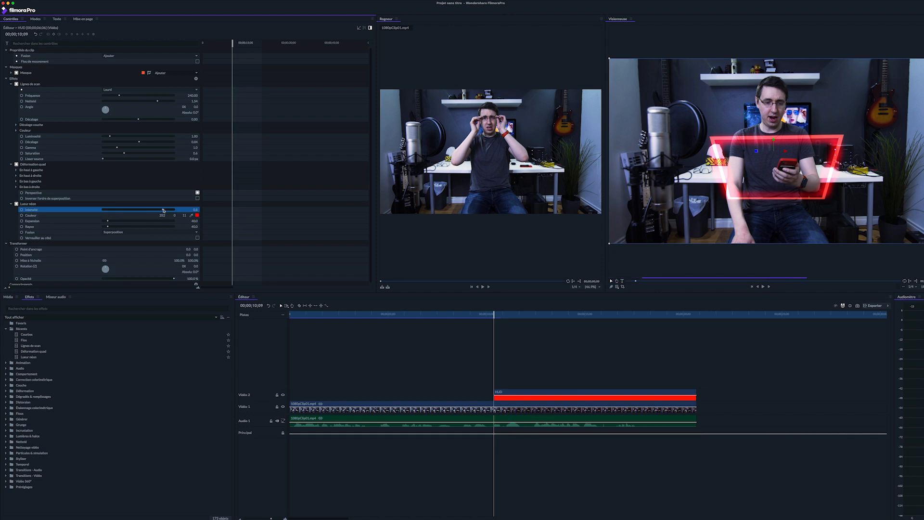
left_click_drag(160, 211, 235, 211)
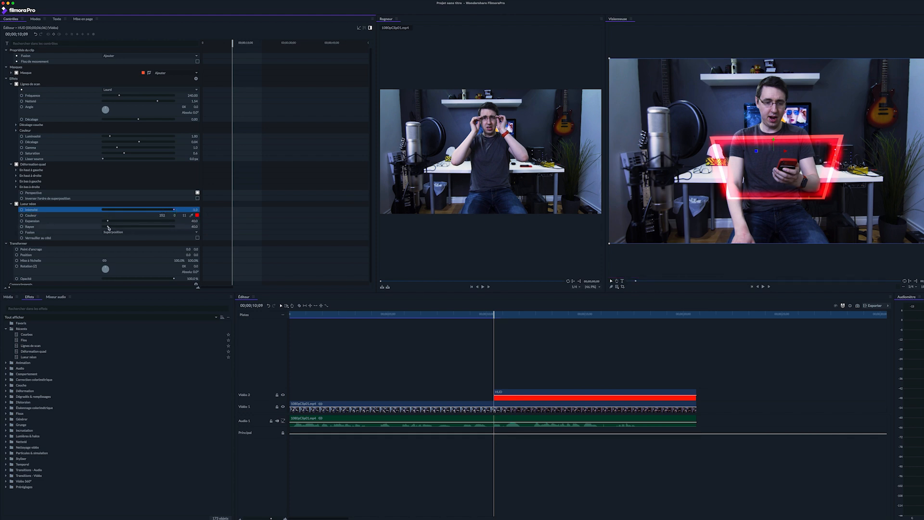
left_click_drag(108, 227, 120, 229)
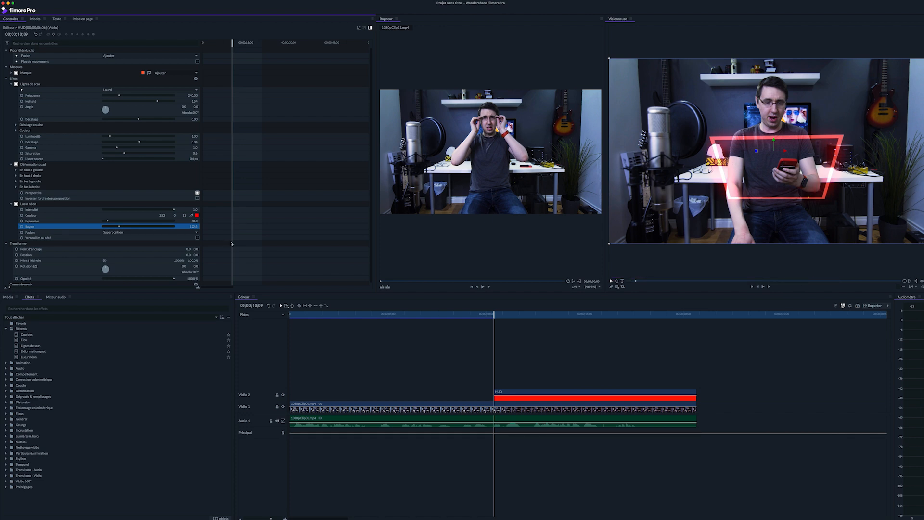
left_click(121, 232)
left_click(106, 247)
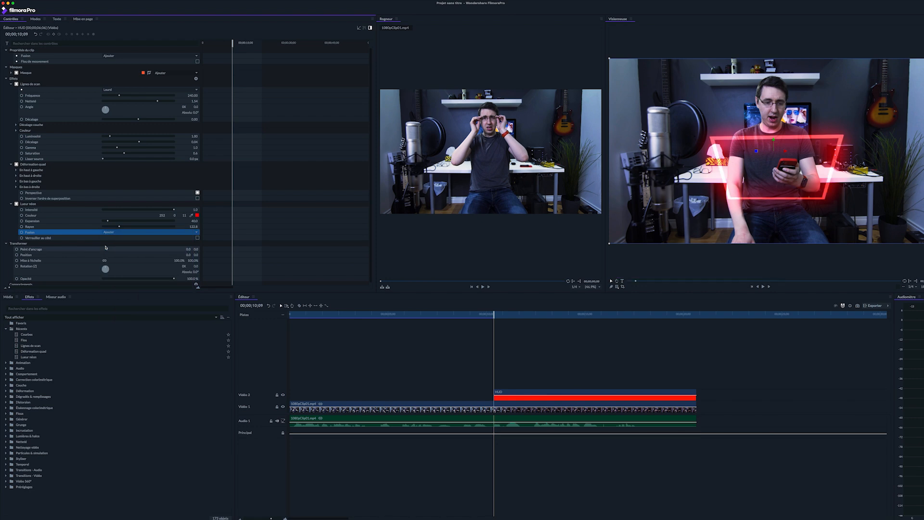
Move the HUD clip up to the Vidéo 3 track and unlink the 1080pClip01.mp4 video from its audio.
left_click_drag(480, 315, 512, 329)
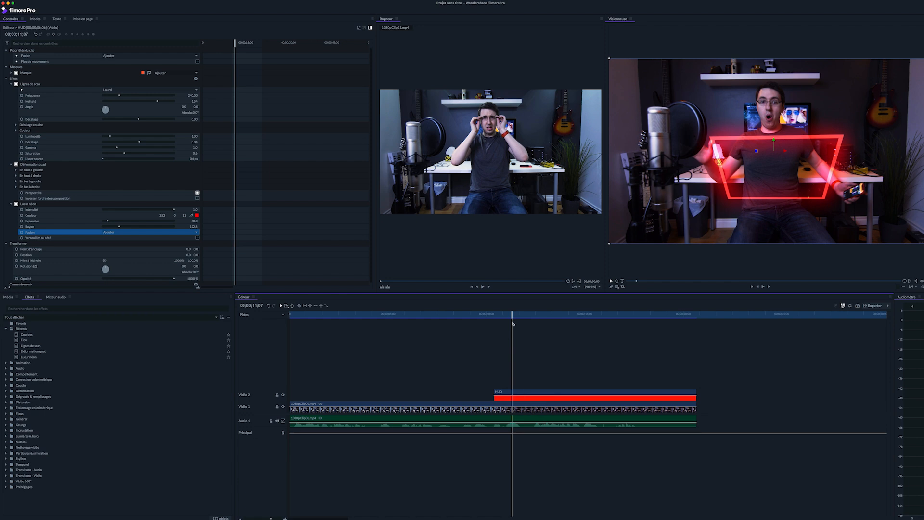
left_click_drag(522, 388, 536, 358)
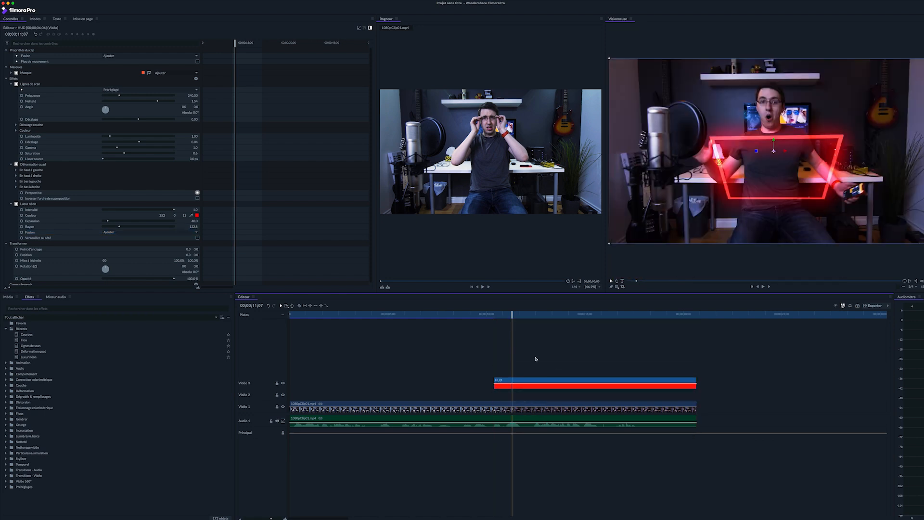
right_click(516, 405)
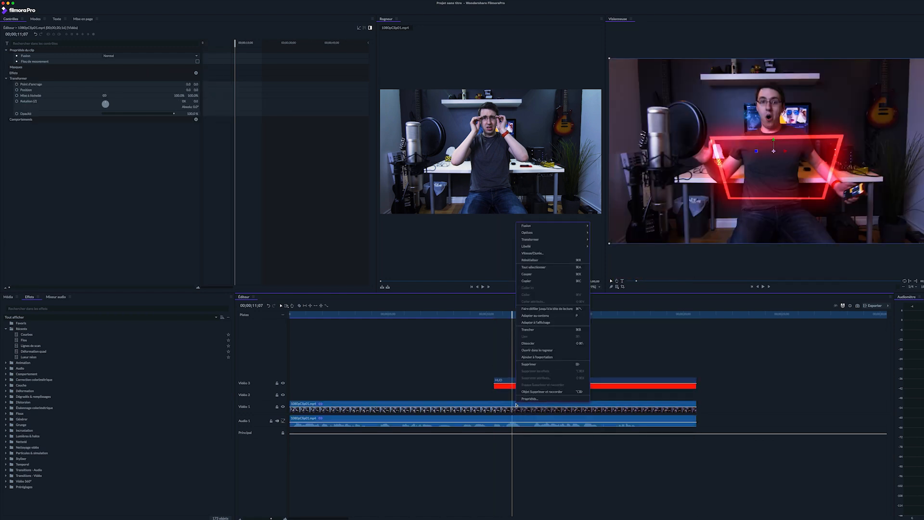
left_click(528, 343)
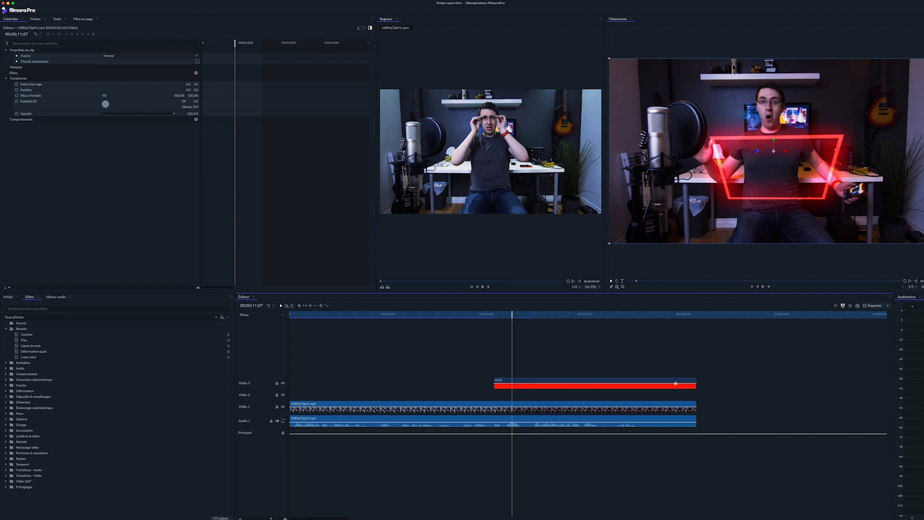
Copy the 1080pClip01.mp4 video onto Vidéo 2, directly beneath the HUD clip and spanning the same duration.
left_click(573, 407)
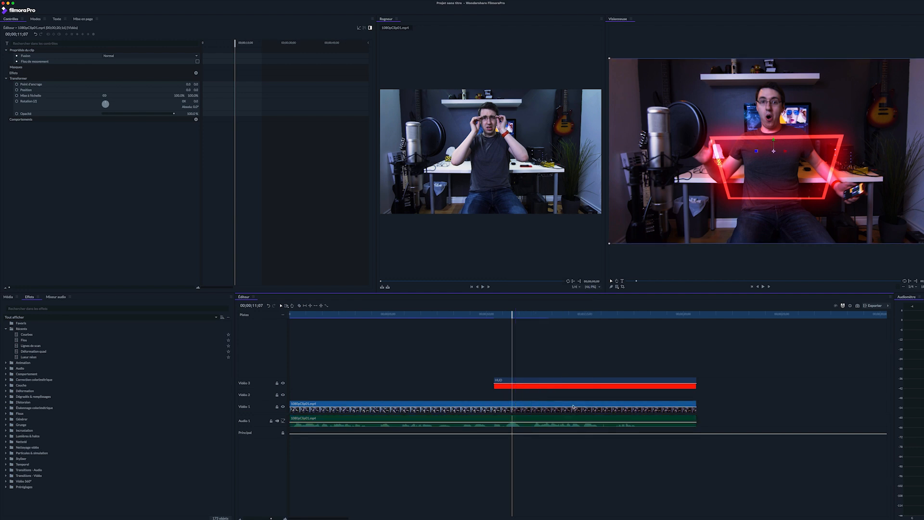
left_click(714, 317)
key("super+v")
left_click_drag(739, 405, 494, 388)
left_click(511, 314)
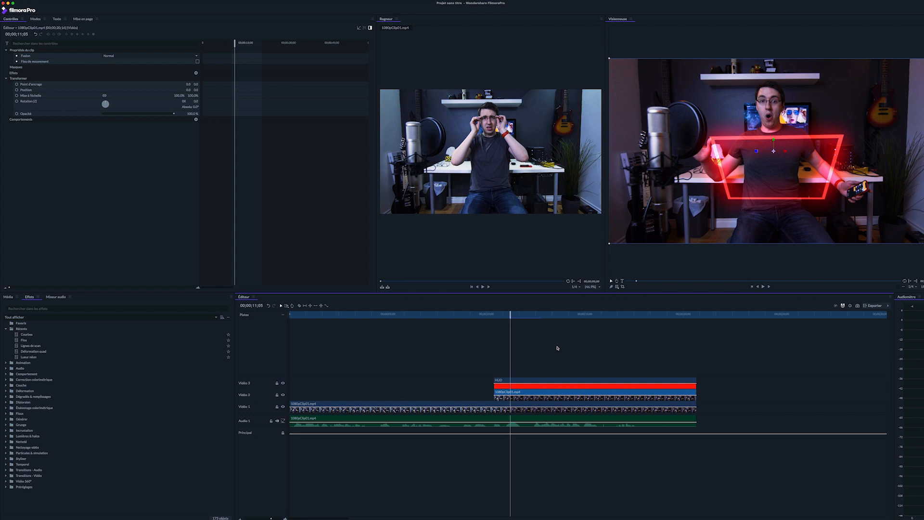
Darken the Vidéo 2 copy with a Courbes effect by lowering its white point, and blur it with a Flou effect of increased radius.
left_click_drag(32, 335, 529, 394)
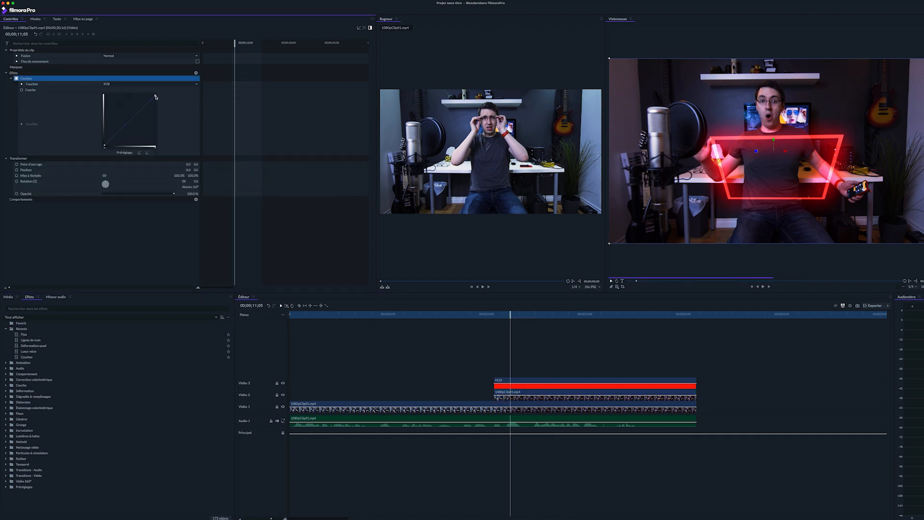
left_click_drag(155, 94, 155, 107)
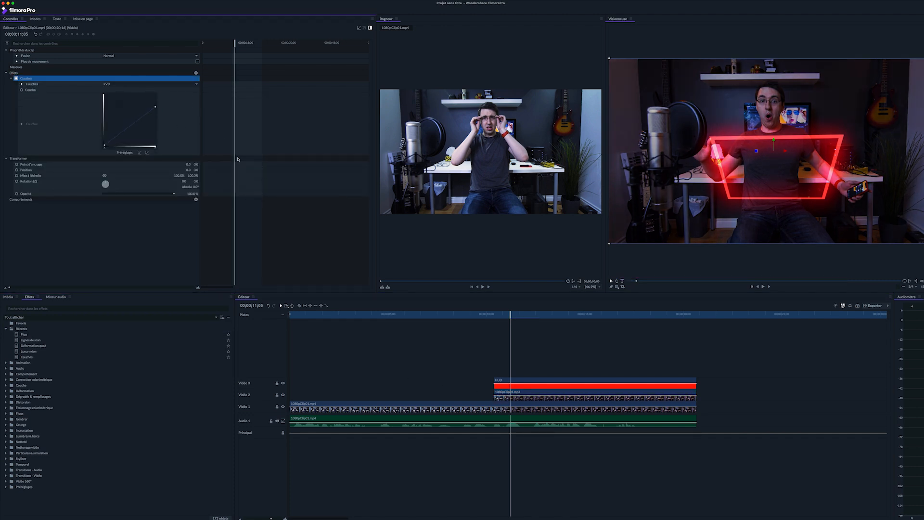
left_click_drag(24, 334, 507, 398)
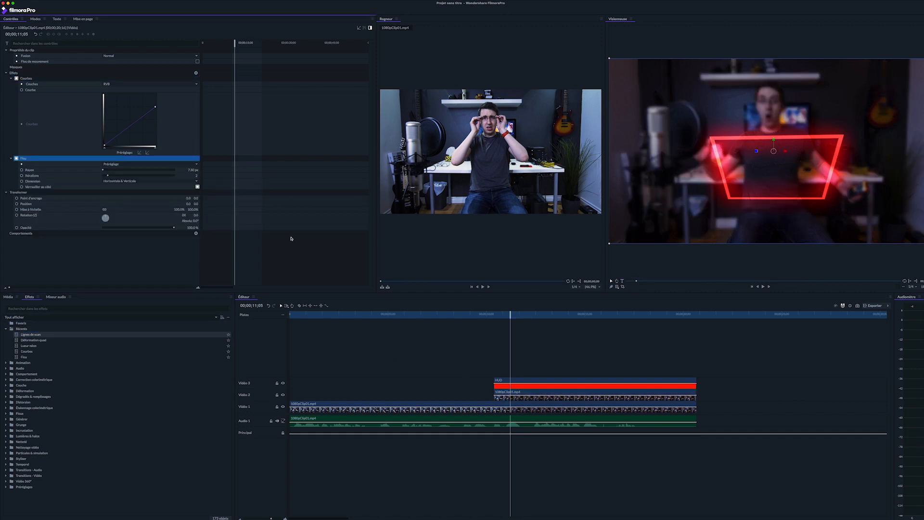
left_click(103, 171)
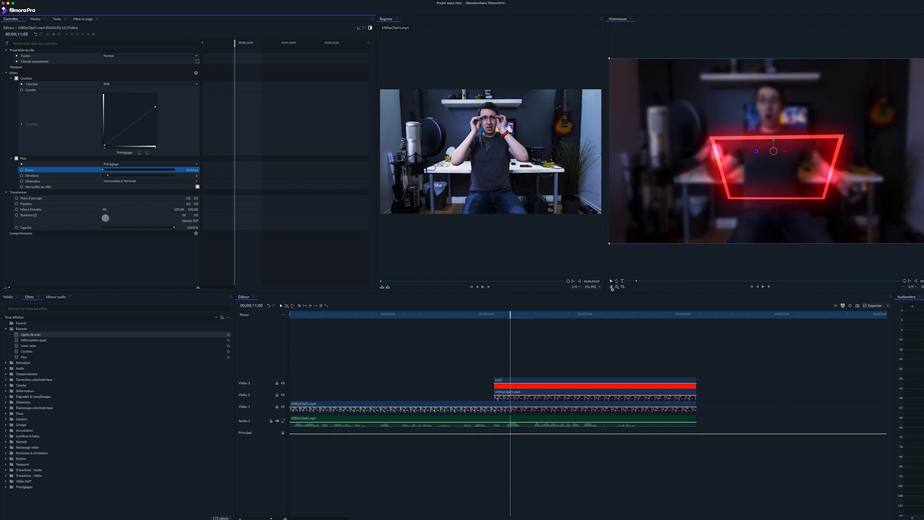
Draw a closed four-point pen mask on the Vidéo 2 copy, following the corners of the glowing red trapezoid.
left_click(611, 287)
left_click(546, 396)
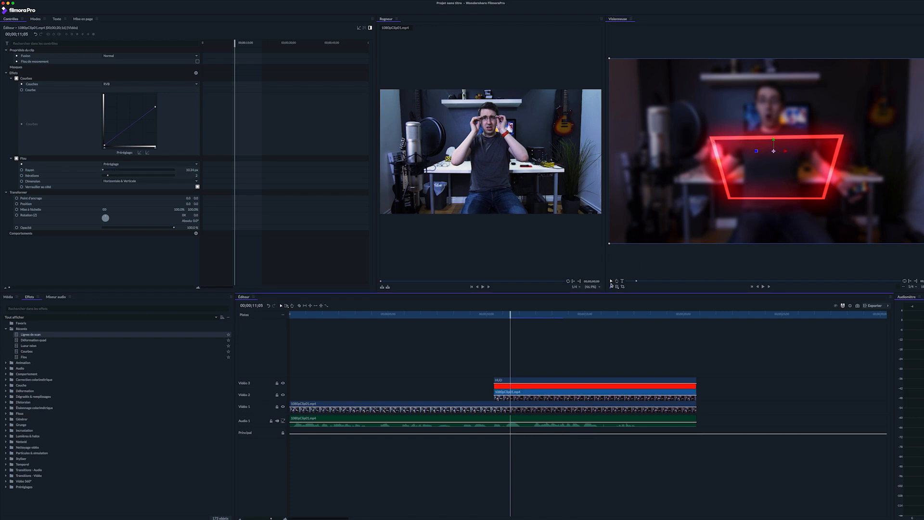
left_click(612, 286)
left_click(713, 139)
left_click(730, 198)
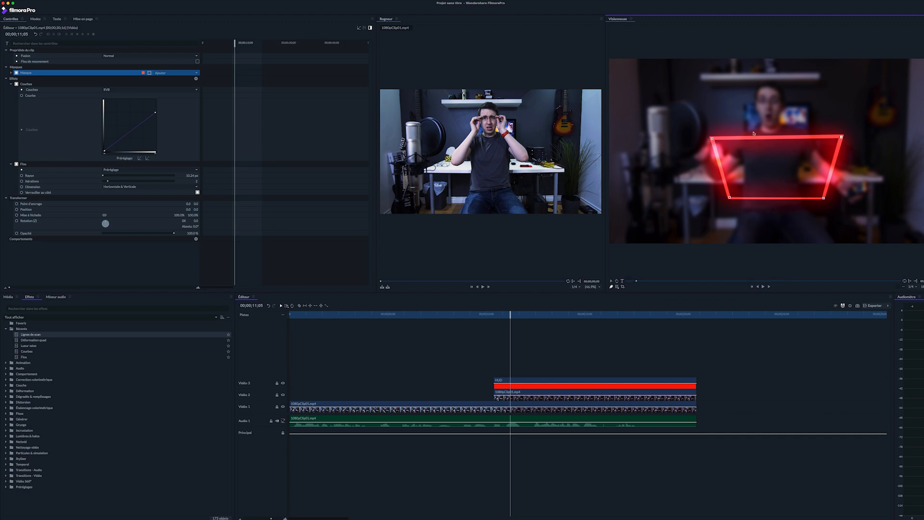
left_click(712, 138)
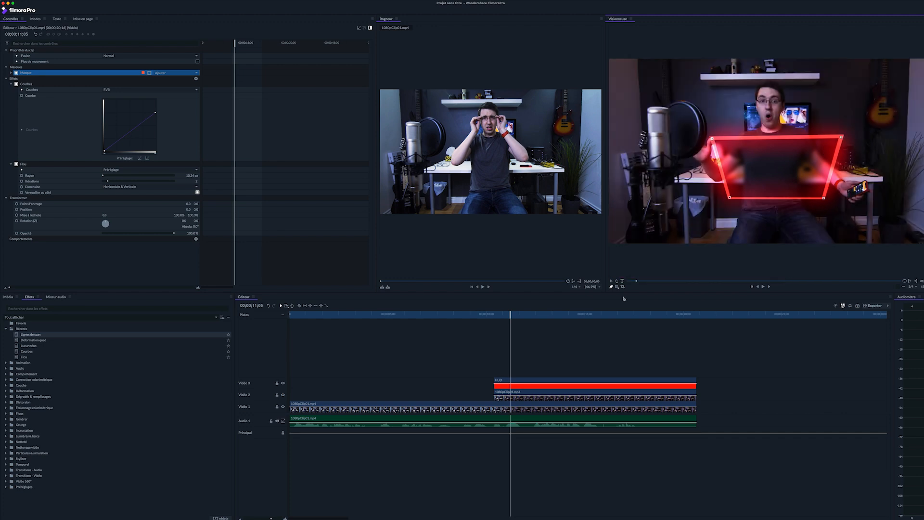
Duplicate the HUD clip onto a new Vidéo 4 track, aligned directly above the original HUD clip.
left_click(474, 316)
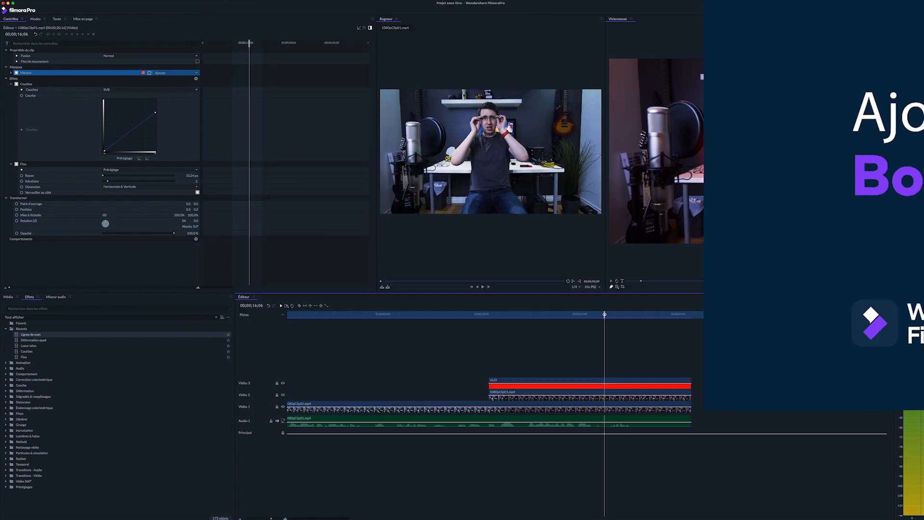
left_click_drag(605, 315, 644, 321)
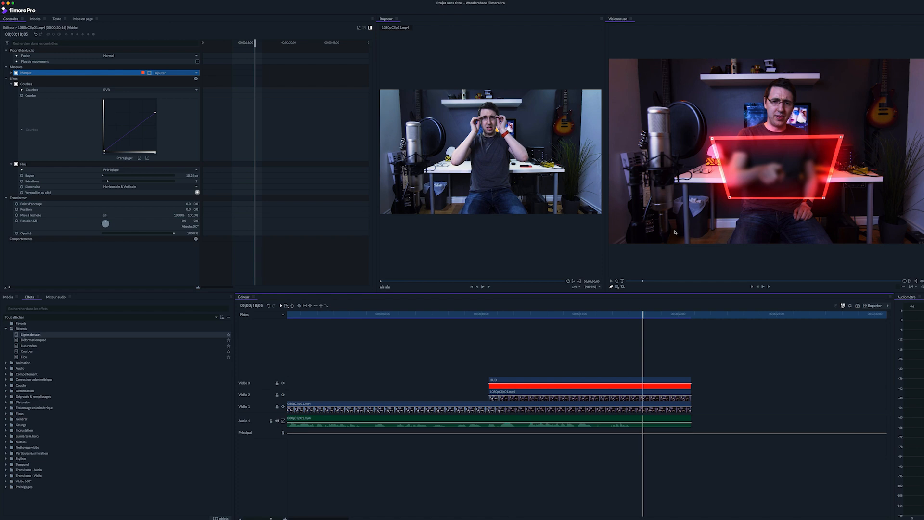
left_click(585, 382)
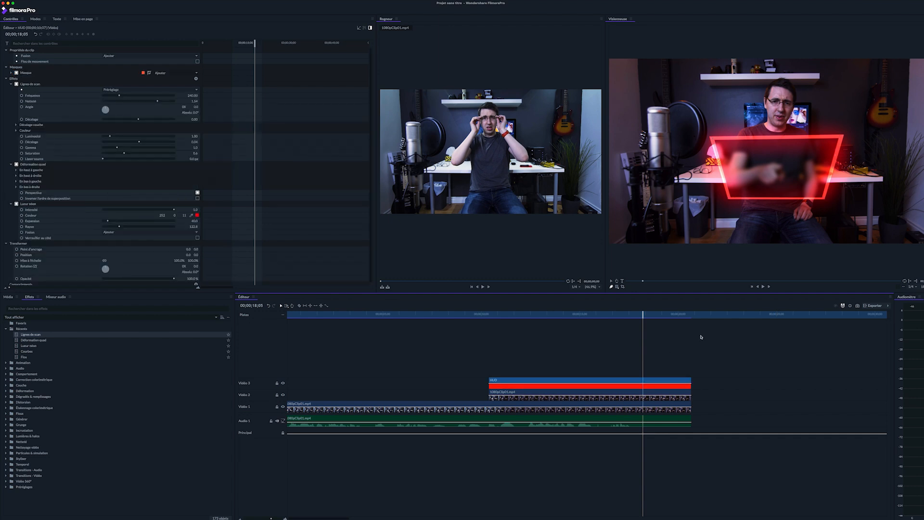
left_click(708, 317)
key("ctrl+v")
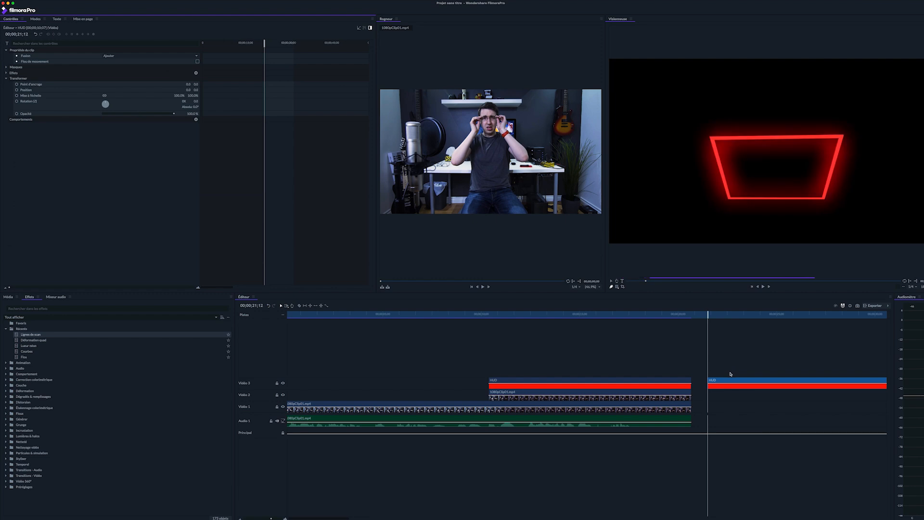
left_click_drag(736, 381, 518, 366)
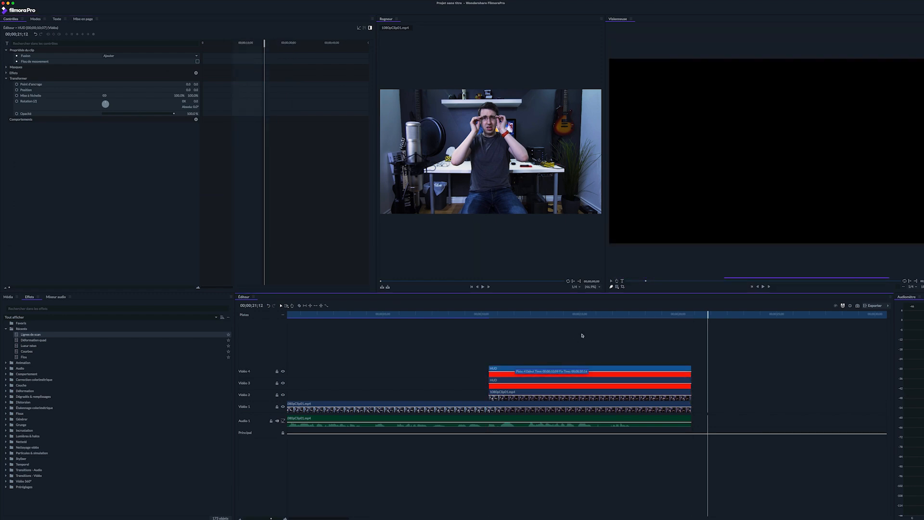
Delete the existing mask from the duplicated HUD clip on Vidéo 4.
left_click(612, 316)
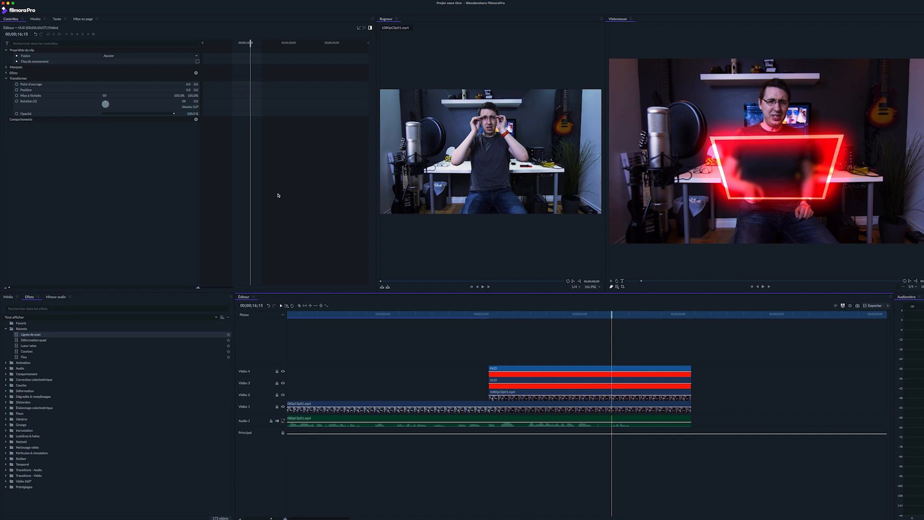
left_click(7, 68)
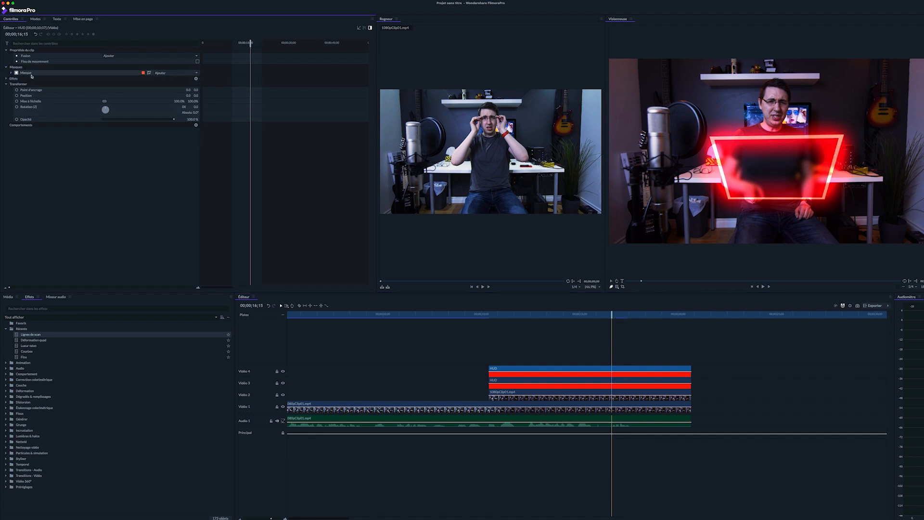
left_click(29, 72)
key("Delete")
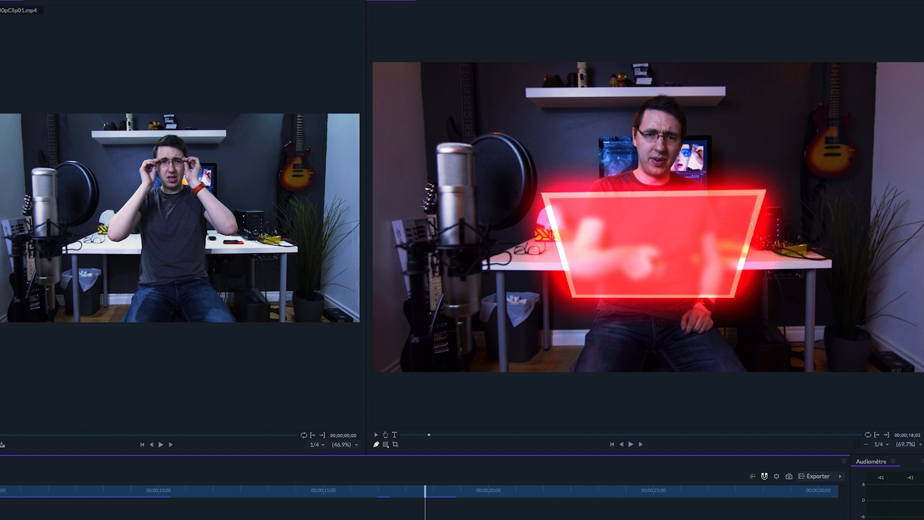
Draw a rectangular mask on the Vidéo 4 HUD clip, then enlarge and reposition it to sit centrally inside the glowing frame.
left_click(386, 444)
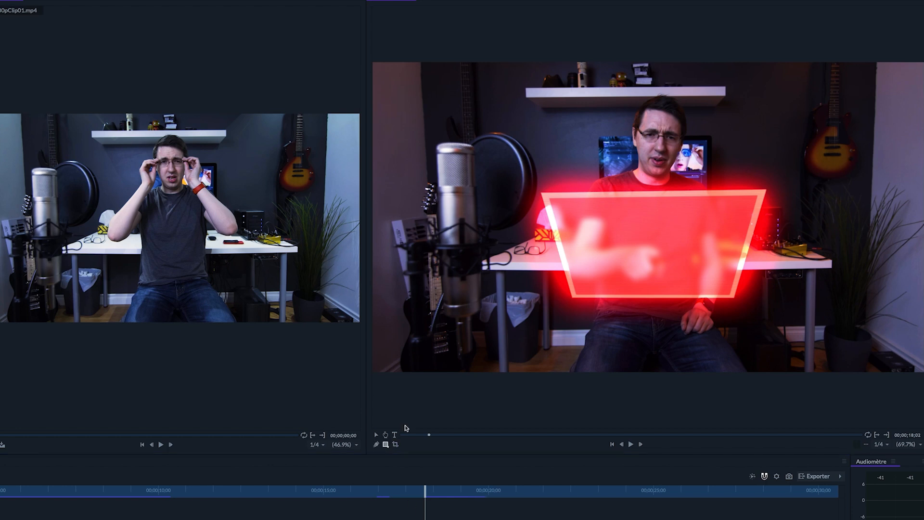
mouse_move(577, 99)
left_mouse_down()
mouse_move(657, 180)
mouse_move(754, 212)
left_mouse_up()
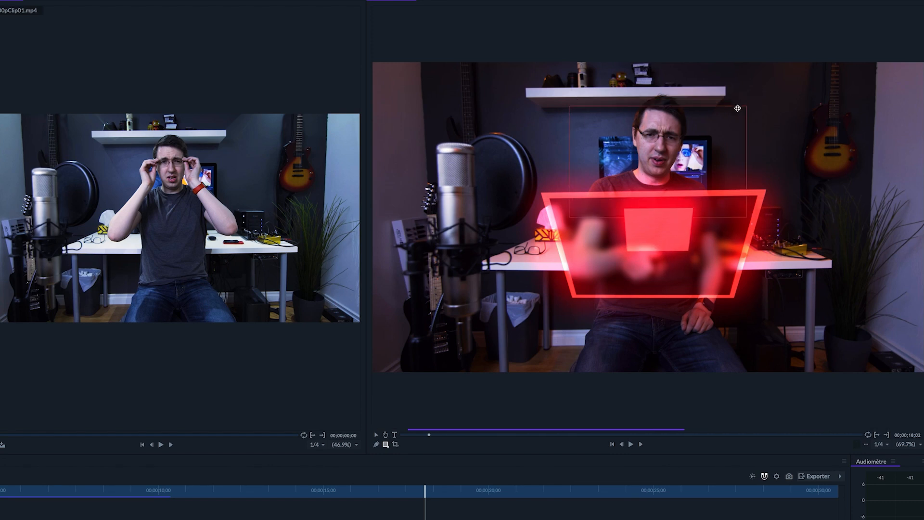
left_click_drag(745, 100, 723, 142)
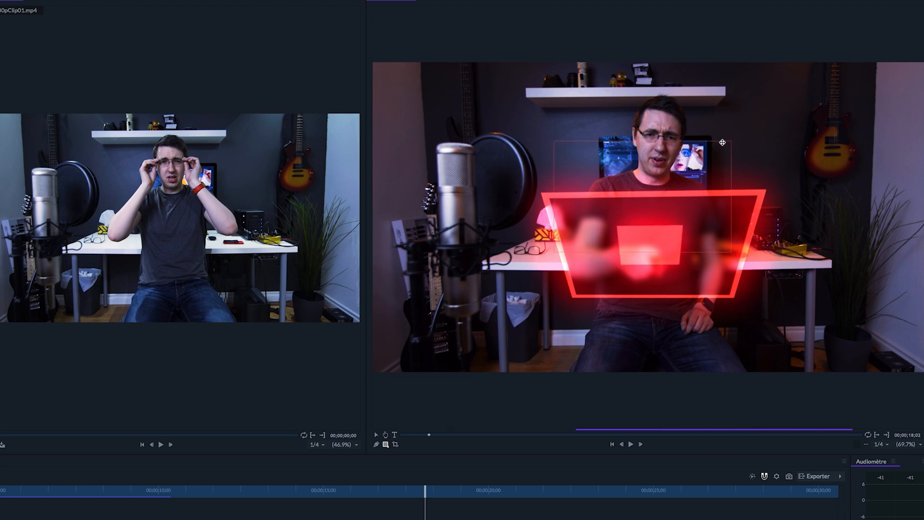
left_click(376, 435)
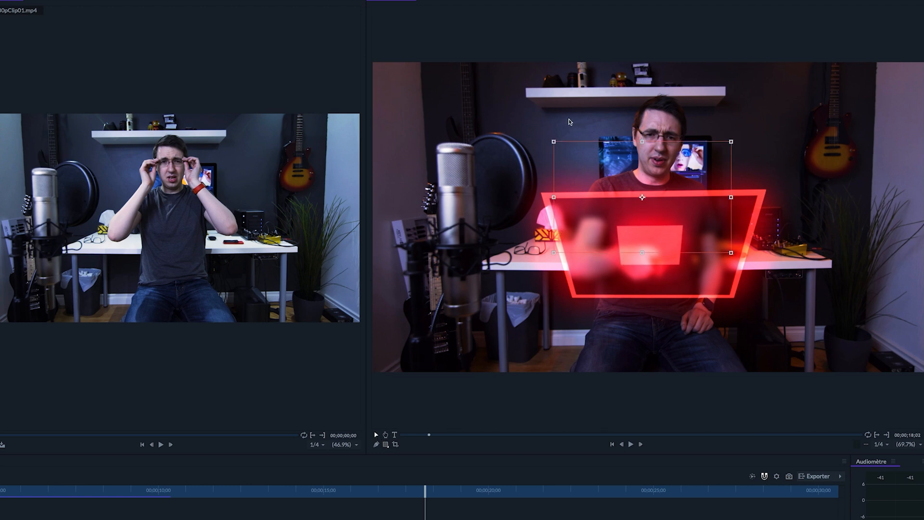
left_click_drag(552, 132, 546, 122)
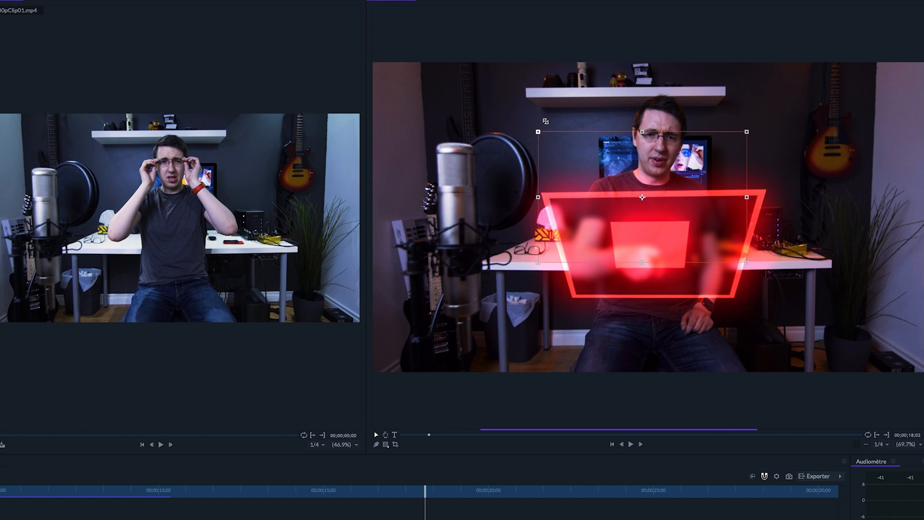
left_click_drag(701, 186, 701, 184)
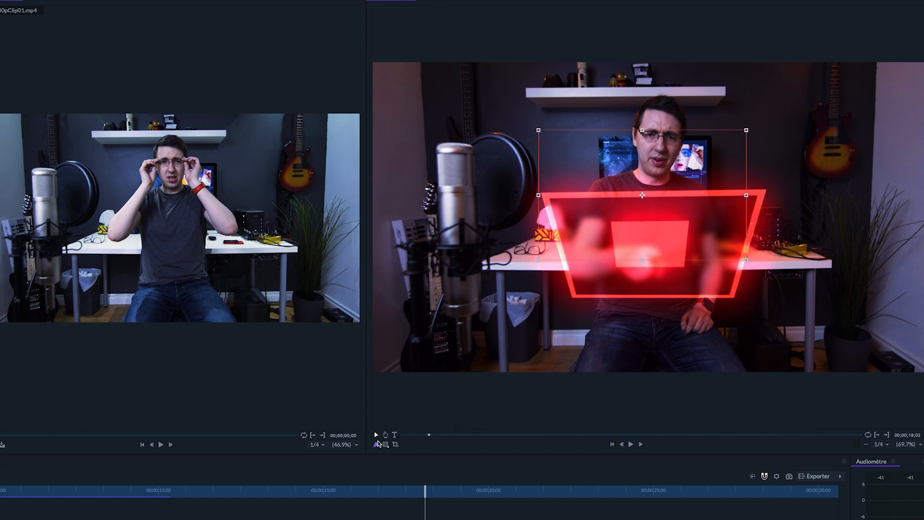
Draw a closed diagonal pen mask across the upper edge of the inner red panel and set its mode to Soustraction.
left_click(377, 445)
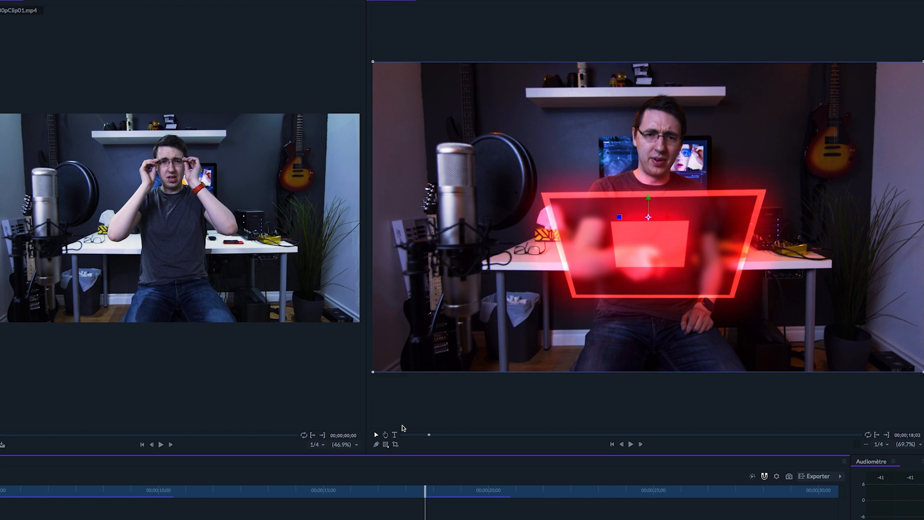
left_click(377, 445)
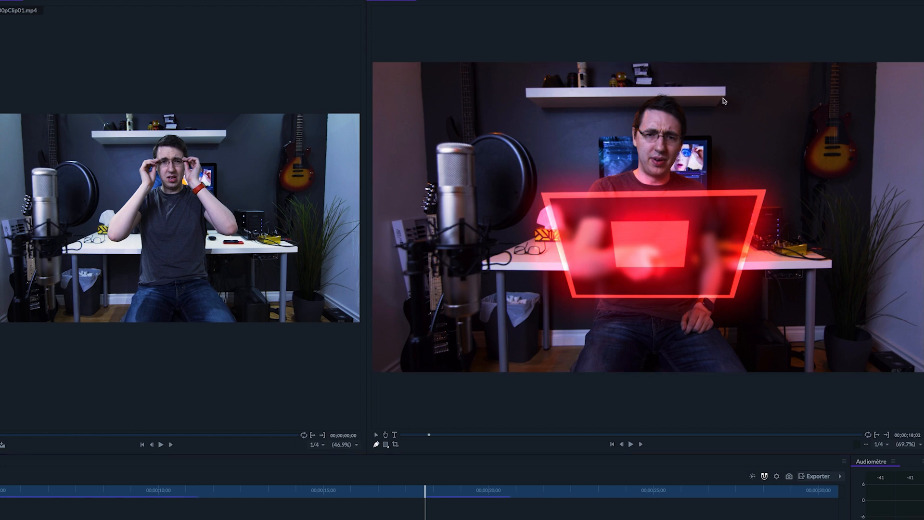
left_click_drag(723, 98, 744, 109)
left_click(684, 174)
left_click(634, 118)
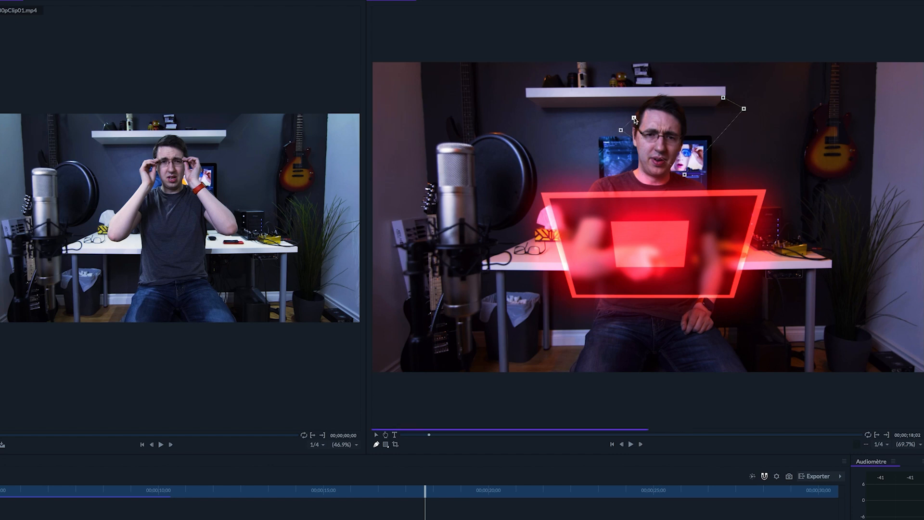
left_click(676, 143)
left_click(724, 98)
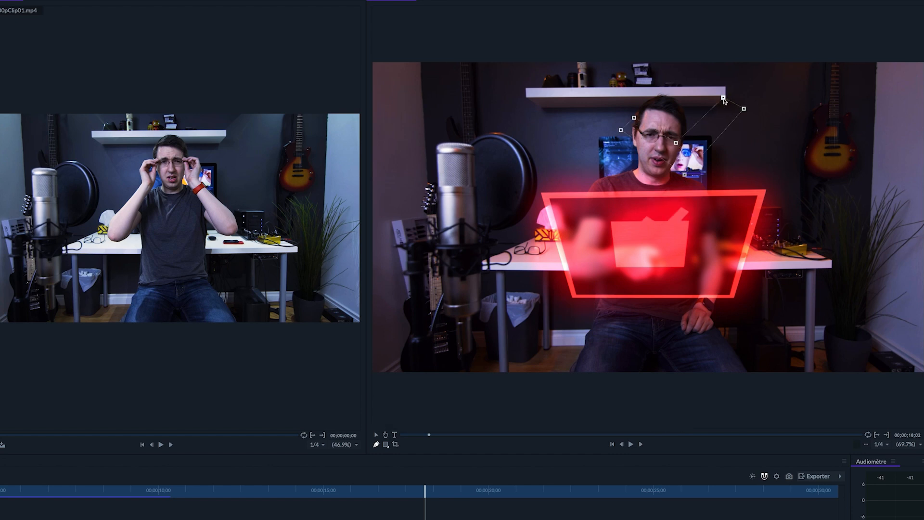
left_click_drag(634, 118, 681, 141)
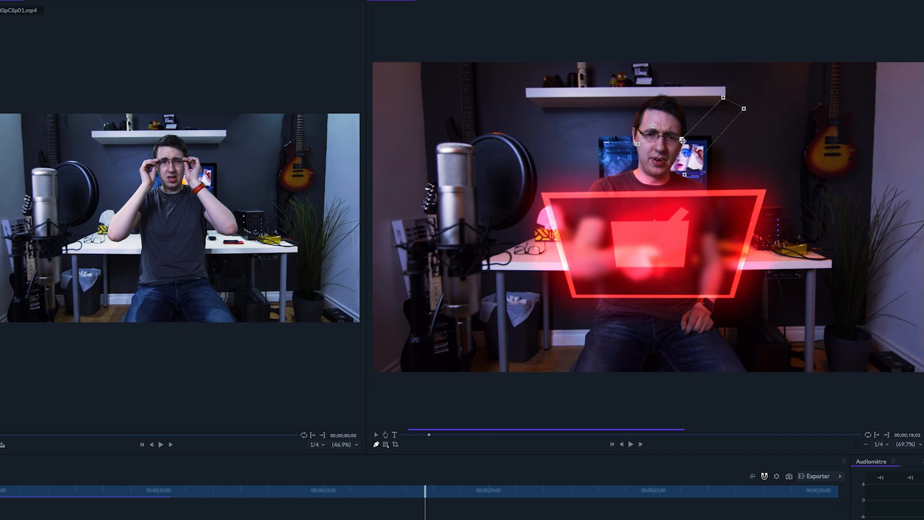
left_click_drag(744, 108, 743, 109)
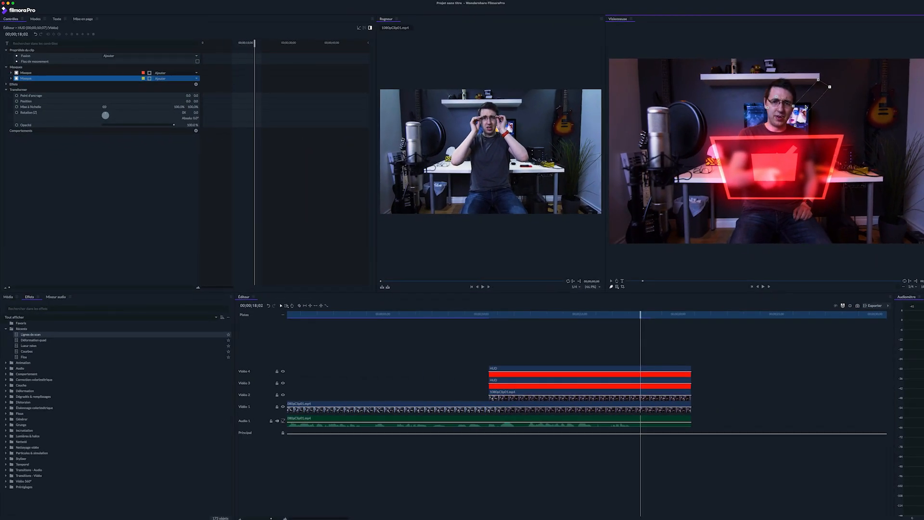
left_click(198, 79)
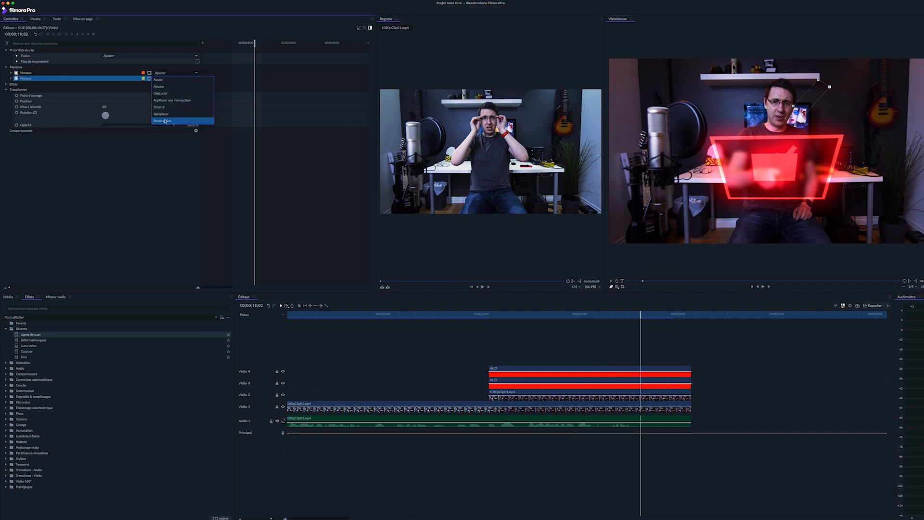
left_click(191, 121)
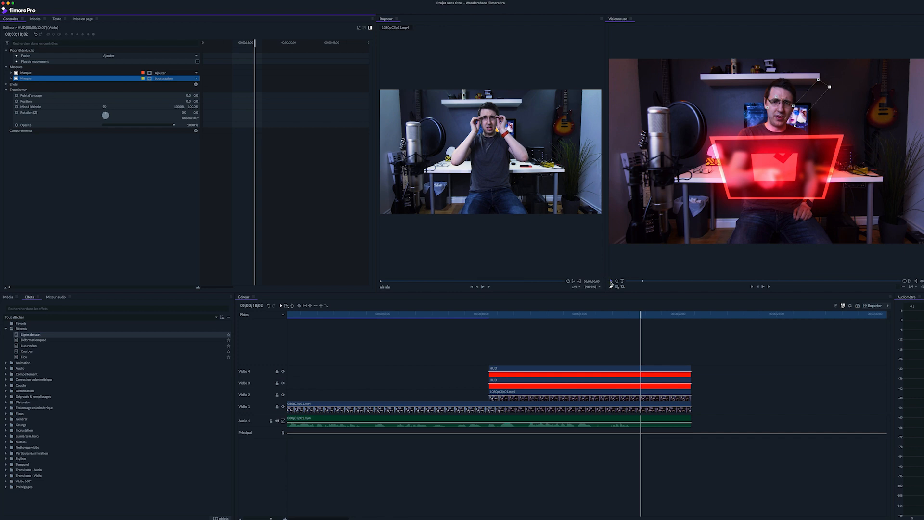
Move the check-mark-shaped subtractive mask to the centre of the inner red panel on the Vidéo 4 HUD clip.
left_click(812, 112)
left_click_drag(812, 111, 798, 155)
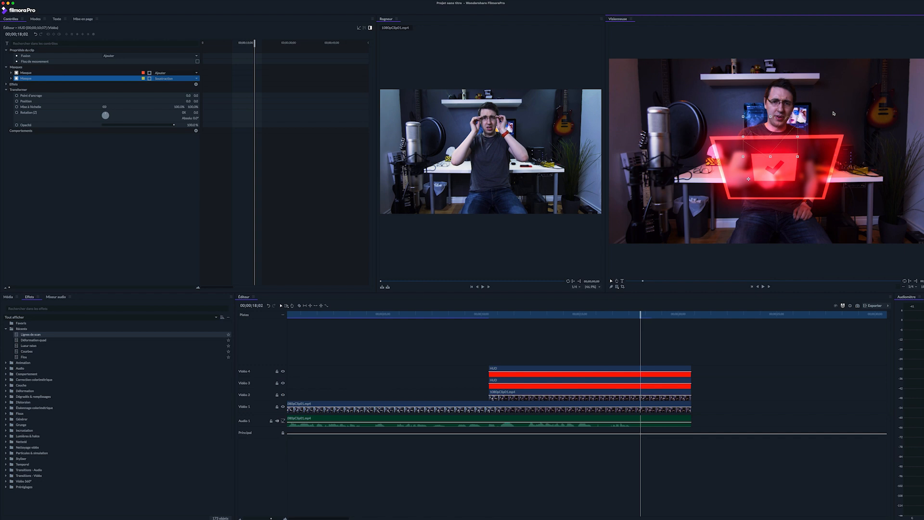
left_click(132, 148)
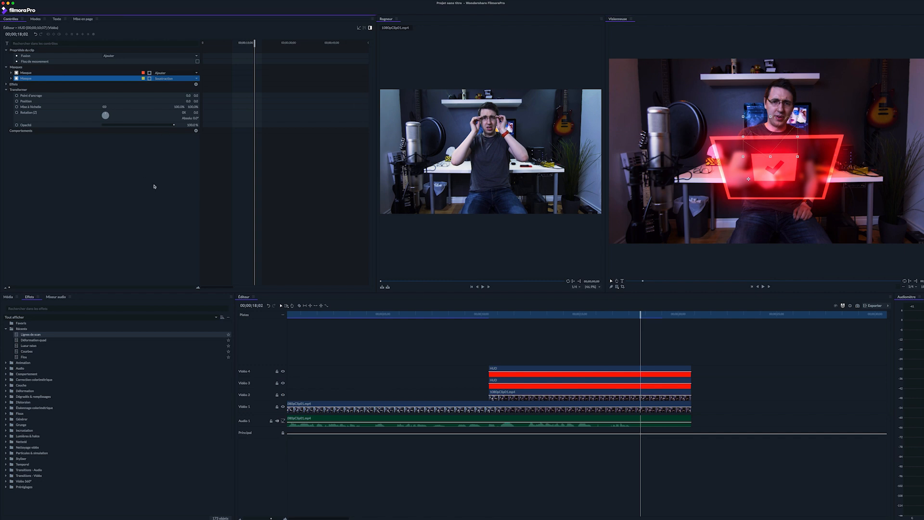
Collapse the Vidéo 4 HUD clip's effects and copy Lignes de scan, Déformation quad and Lueur néon together.
left_click(7, 84)
left_click(11, 90)
left_click(10, 95)
left_click(11, 101)
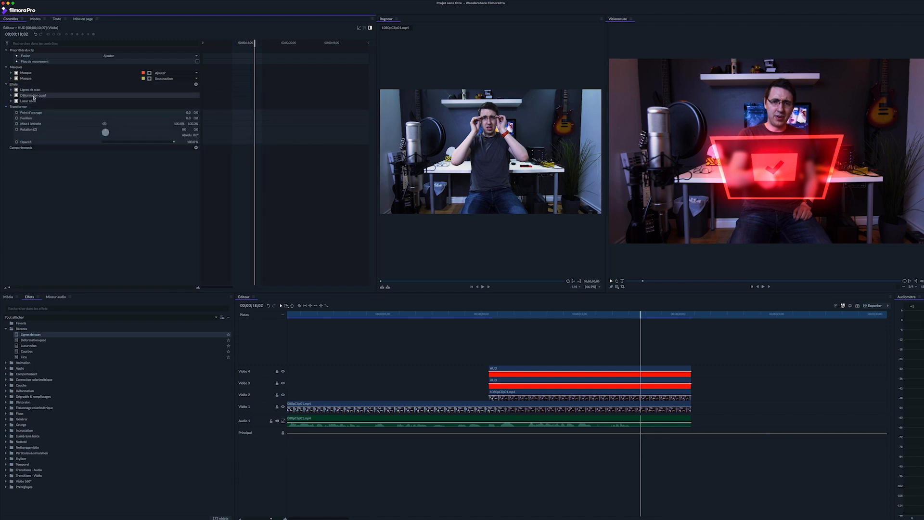
left_click(29, 90)
left_click(34, 95, "super")
left_click(38, 101, "super")
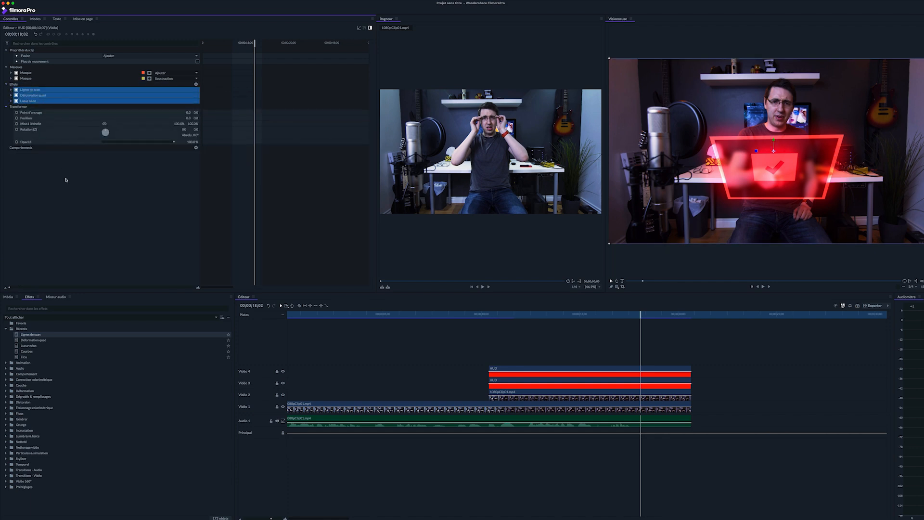
Add the text "FILMORAPRO?" above the HUD frame in the preview, on a new Vidéo 5 track.
left_click(623, 352)
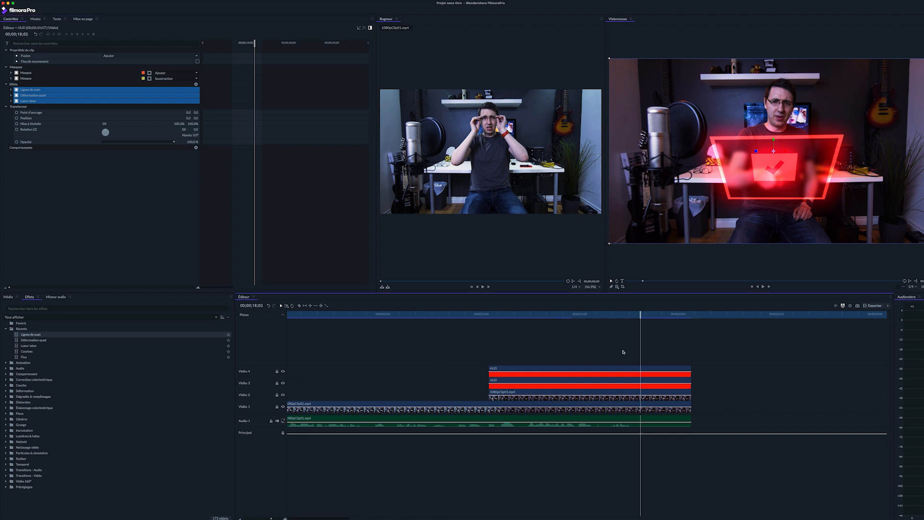
left_click(622, 281)
left_click(697, 116)
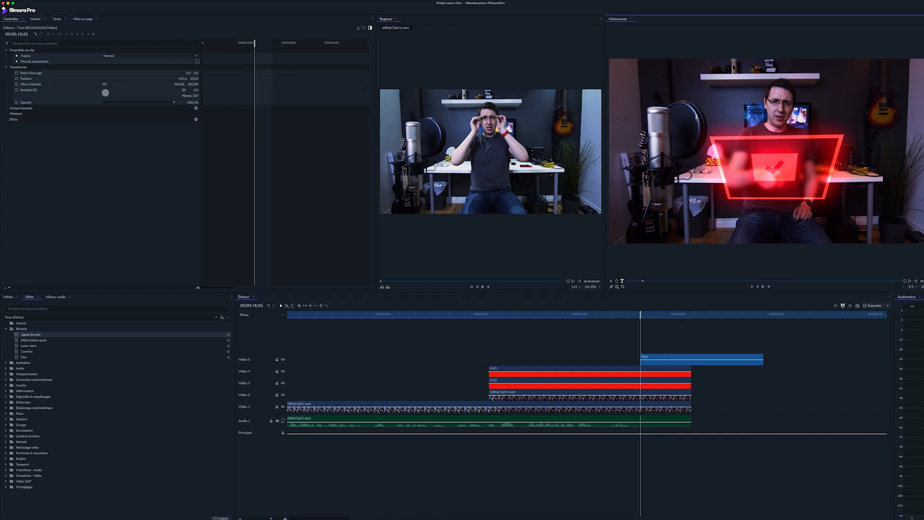
type("FILMORAPRO?")
Format the entire title in Mark Pro Bold and enlarge it to span roughly the width of the HUD frame.
key("shift+Left")
key("shift+Left")
key("shift+Left")
key("shift+Left")
key("shift+Left")
key("shift+Left")
key("shift+Left")
key("shift+Left")
key("shift+Left")
key("shift+Left")
key("shift+Left")
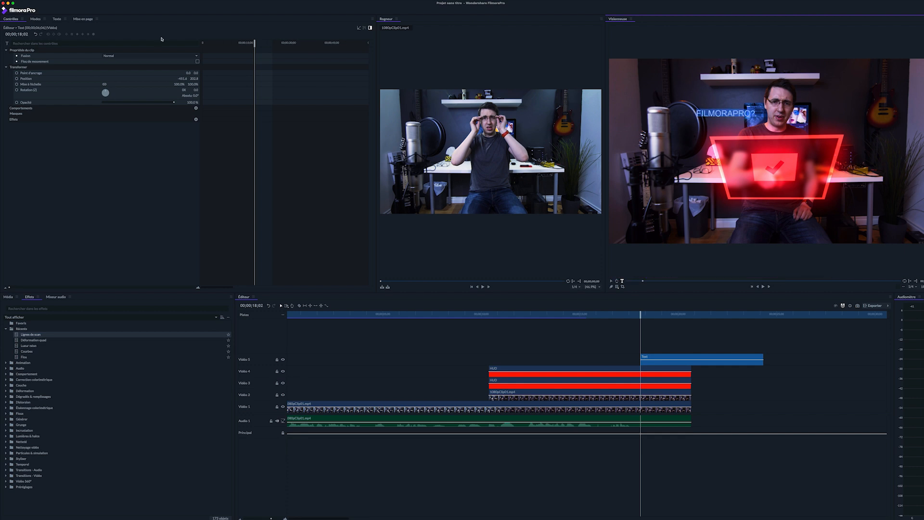
left_click(57, 19)
left_click_drag(25, 54, 65, 55)
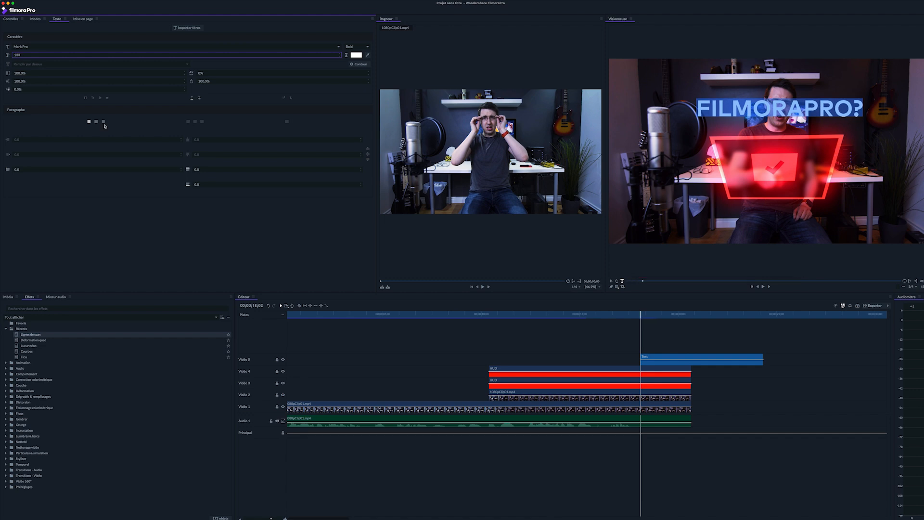
Lower the title to just above the HUD frame and align its clip's start and end with the HUD clips below.
left_click(612, 281)
left_click_drag(696, 116, 690, 133)
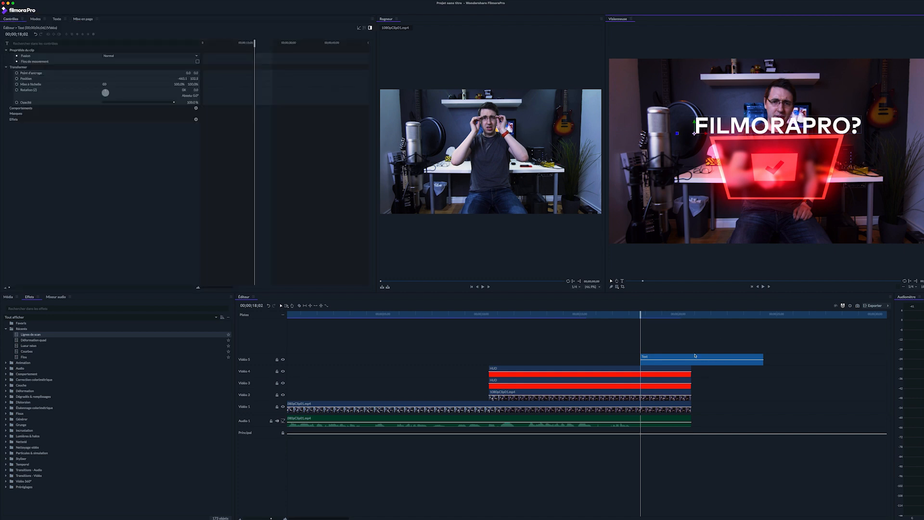
left_click_drag(695, 356, 543, 356)
left_click_drag(611, 359, 691, 367)
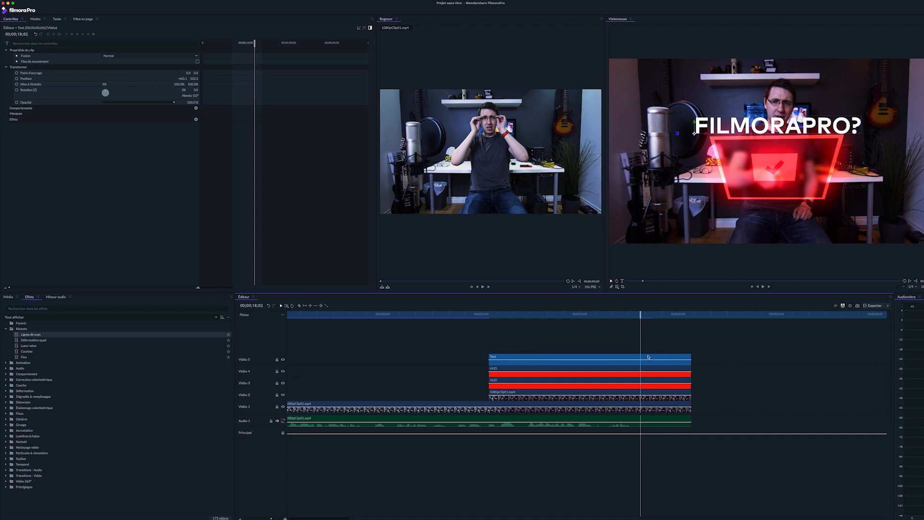
Set the text clip's blend mode to Ajouter and its text colour to pure red.
left_click(145, 55)
left_click(140, 67)
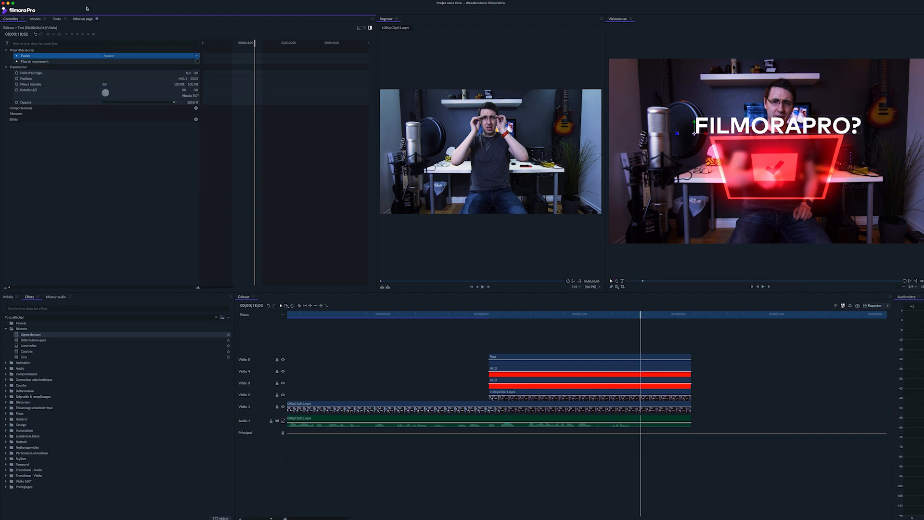
left_click(57, 19)
left_click(355, 56)
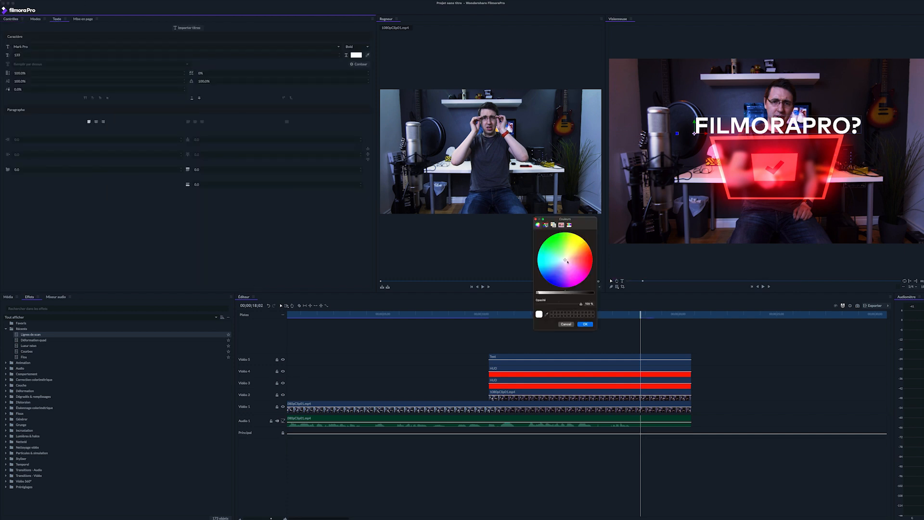
left_click_drag(568, 261, 595, 264)
left_click(585, 325)
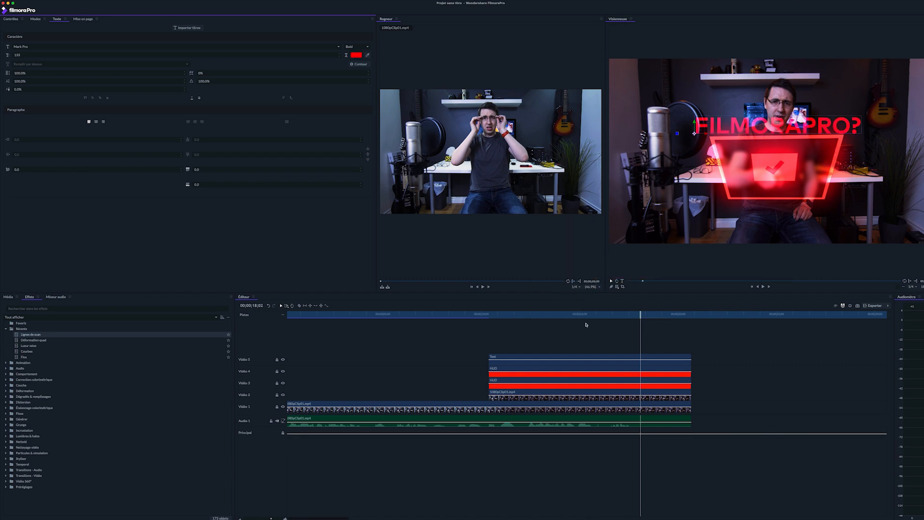
Paste the copied HUD effects onto the Vidéo 5 text clip.
left_click(11, 20)
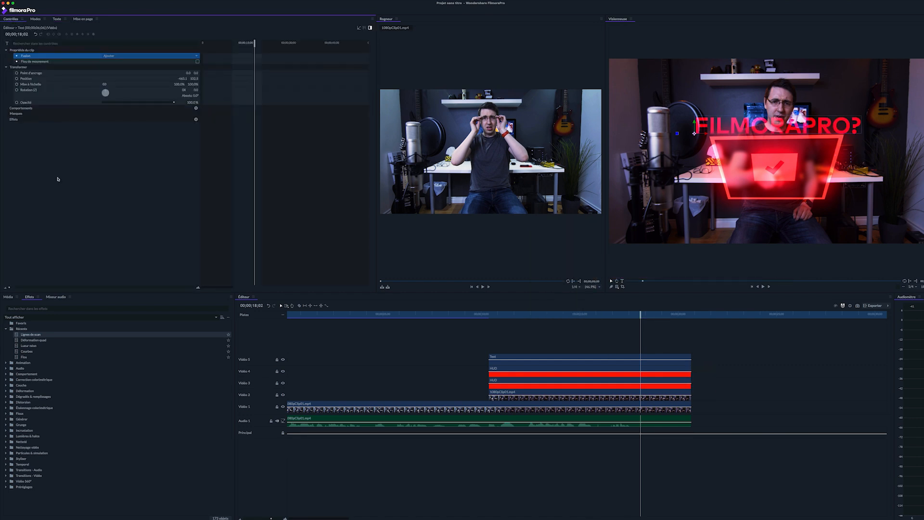
left_click(539, 358)
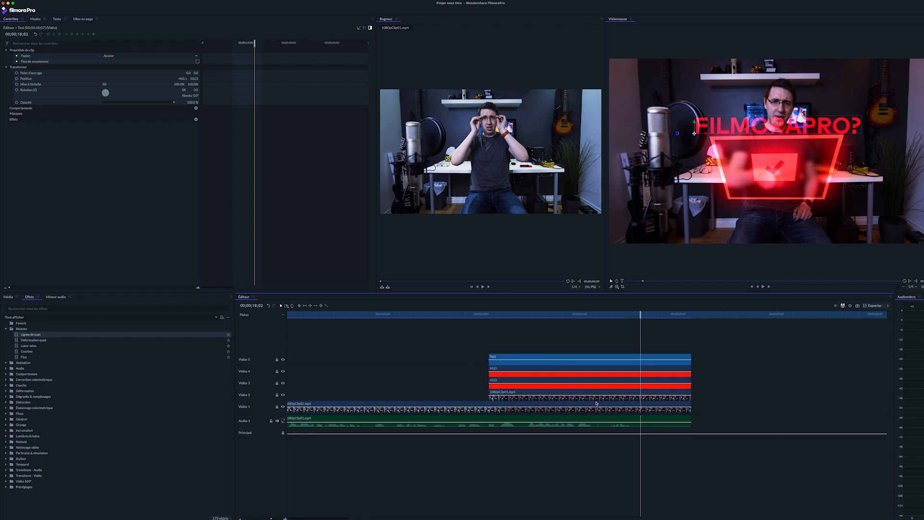
right_click(86, 171)
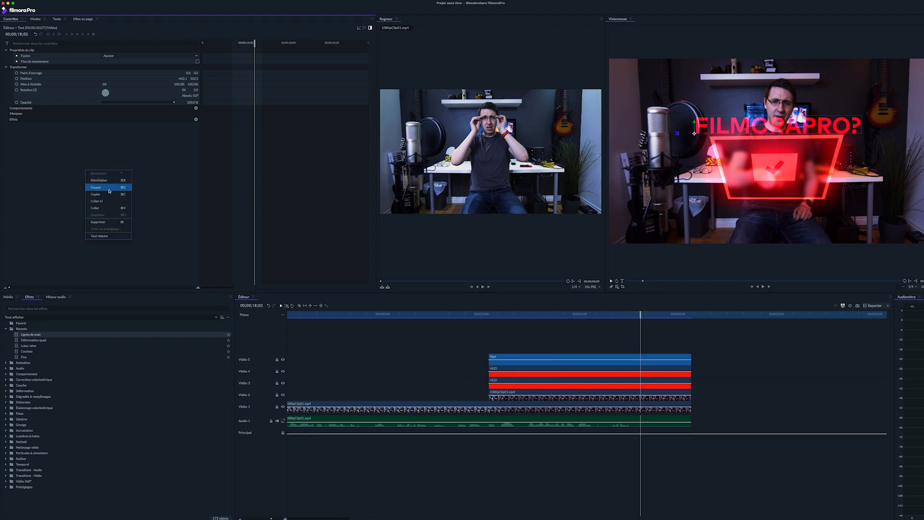
left_click(100, 210)
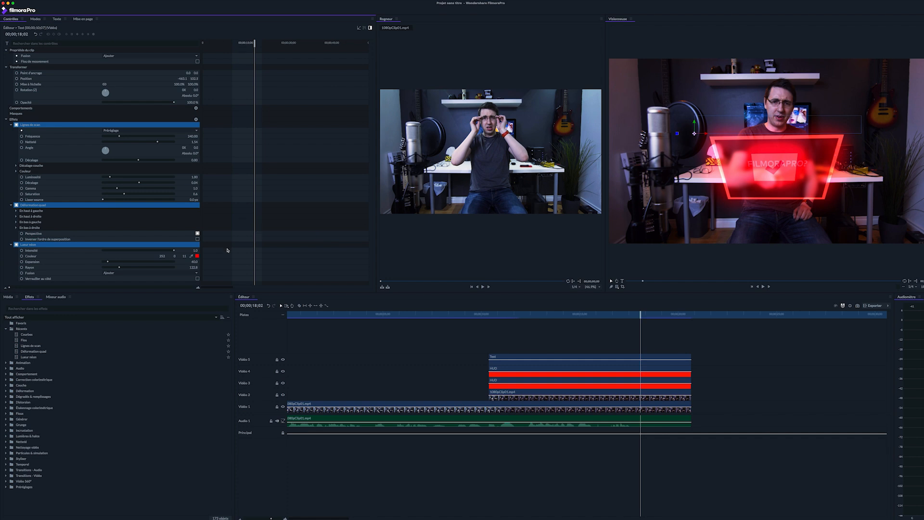
Reduce the text's Lueur néon to intensity 0.2, expansion 0.1 and radius 25.6, and lower the title beneath the check mark inside the frame.
left_click_drag(175, 251, 122, 251)
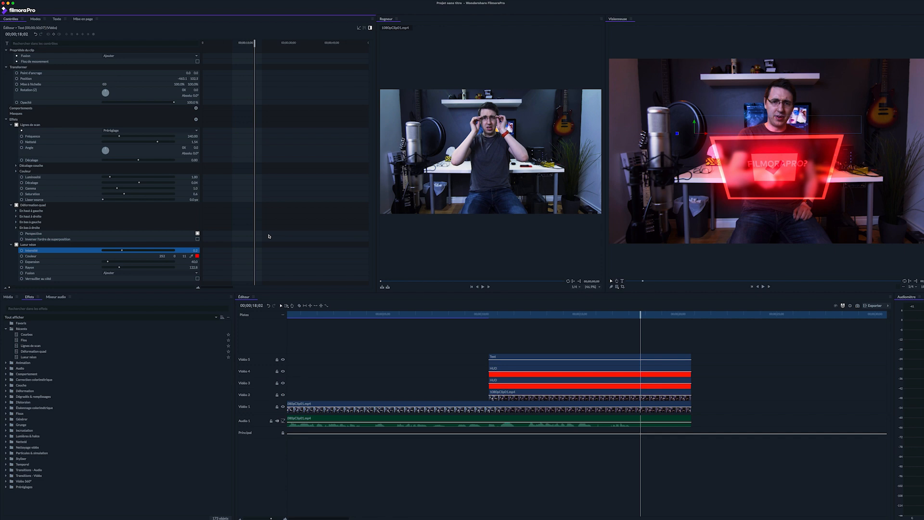
left_click_drag(108, 263, 103, 262)
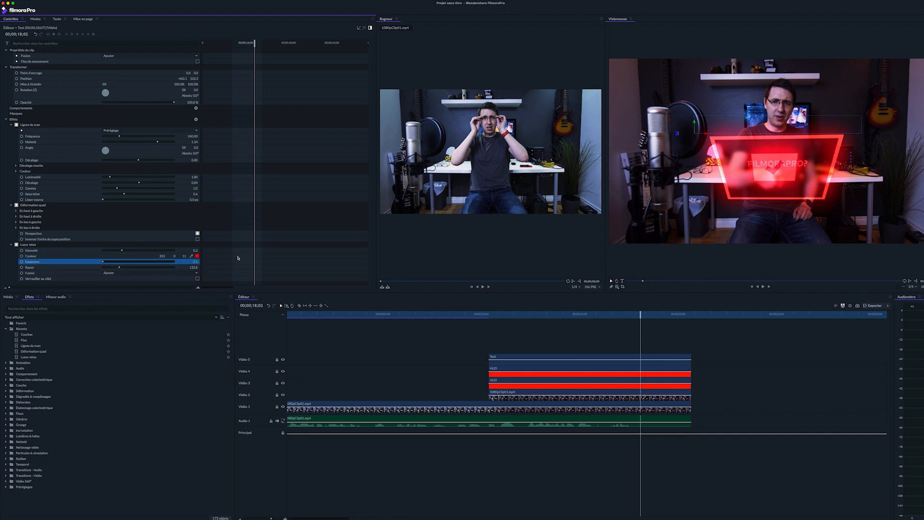
left_click_drag(119, 268, 106, 267)
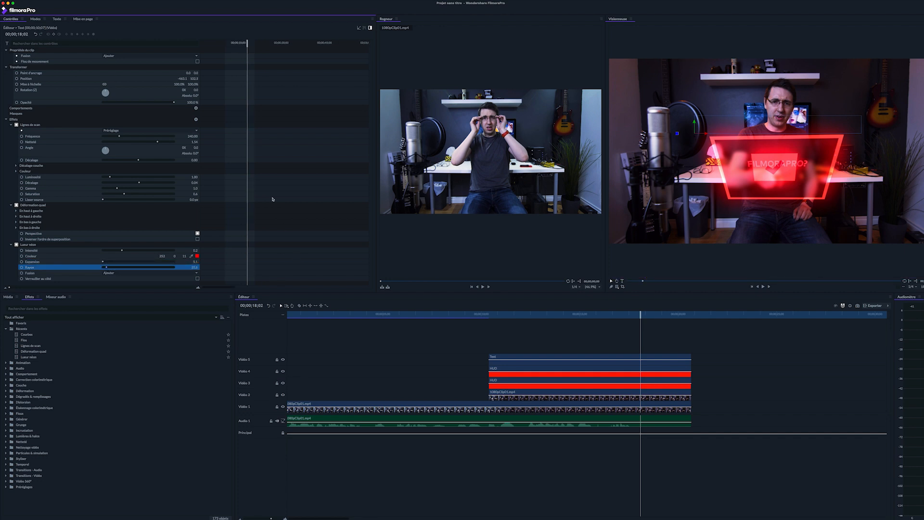
left_click_drag(196, 78, 154, 78)
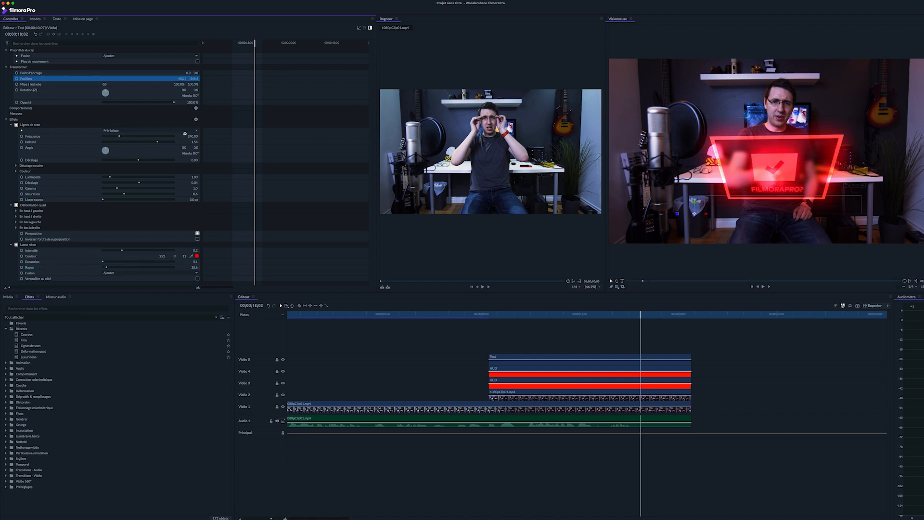
left_click_drag(154, 78, 158, 78)
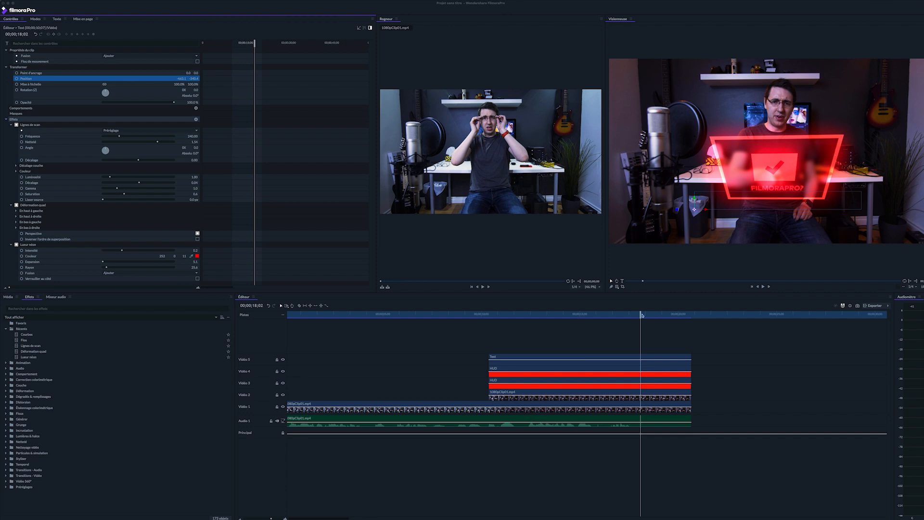
Start an opacity animation on the Vidéo 4 HUD clip with a 50% keyframe at 00;00;18;02.
mouse_move(640, 314)
left_mouse_down()
mouse_move(600, 314)
mouse_move(641, 319)
left_mouse_up()
left_click(651, 369)
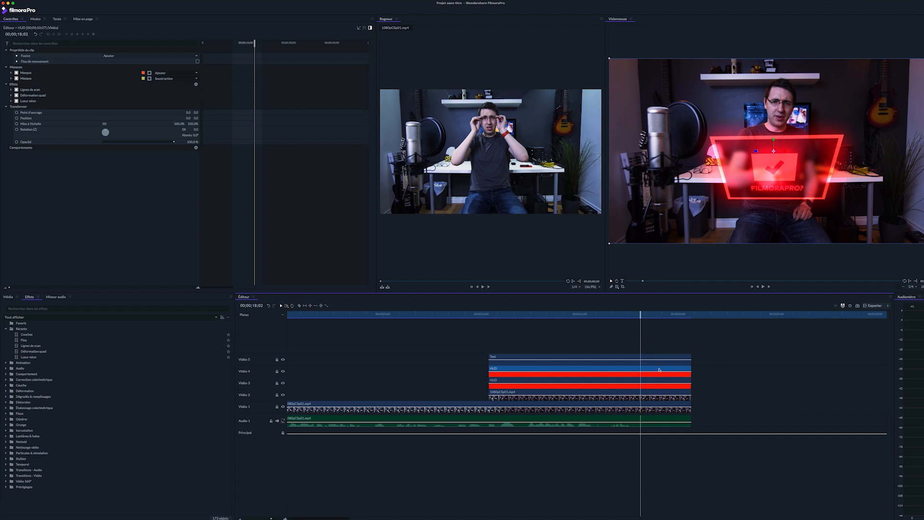
left_click(16, 142)
left_click_drag(9, 287, 171, 289)
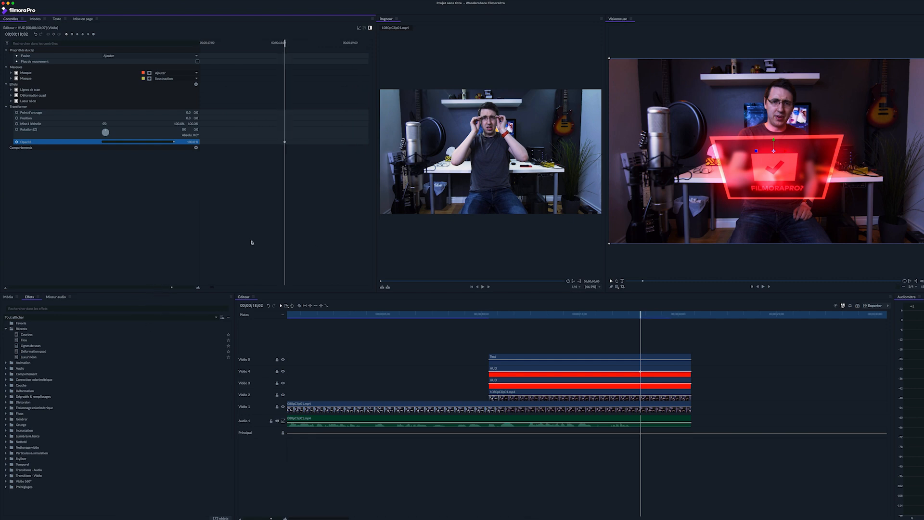
left_click(191, 141)
key("Return")
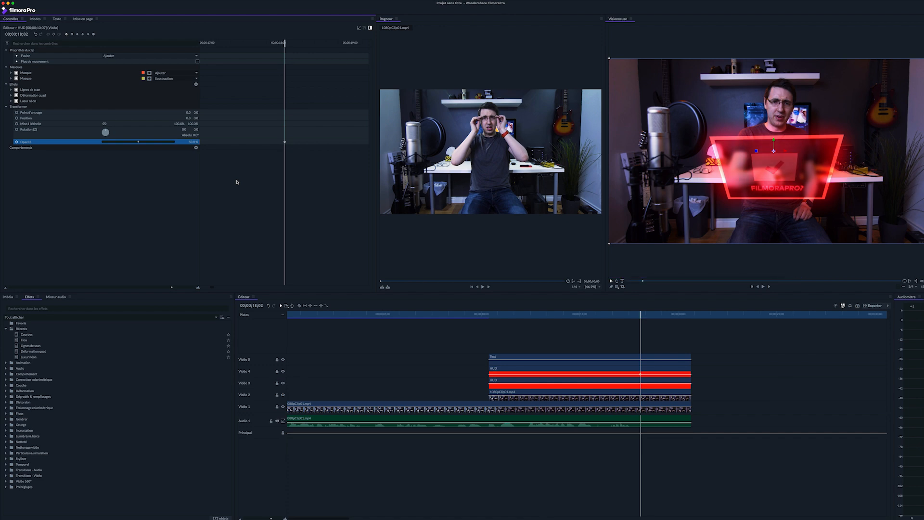
Add opacity keyframes to the Vidéo 4 HUD clip: 100% at 00;00;18;03 and 50% at 00;00;19;04.
key("Right")
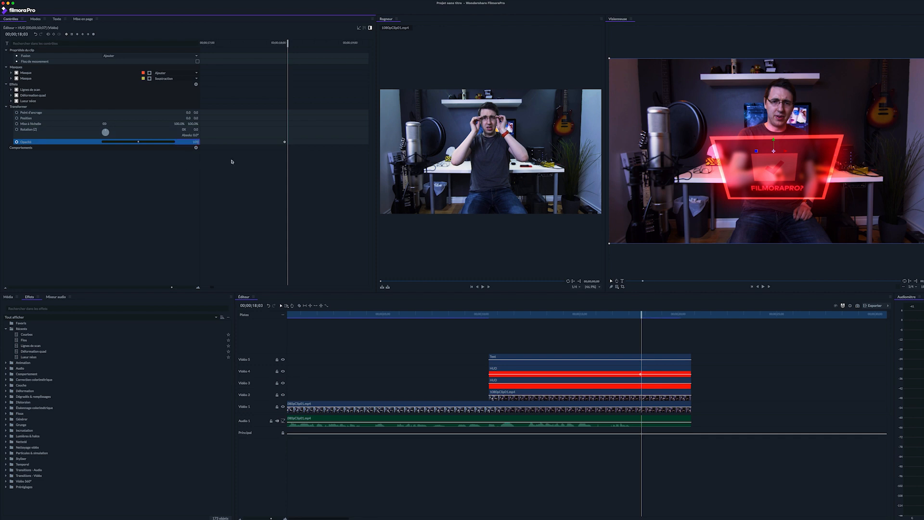
key("Return")
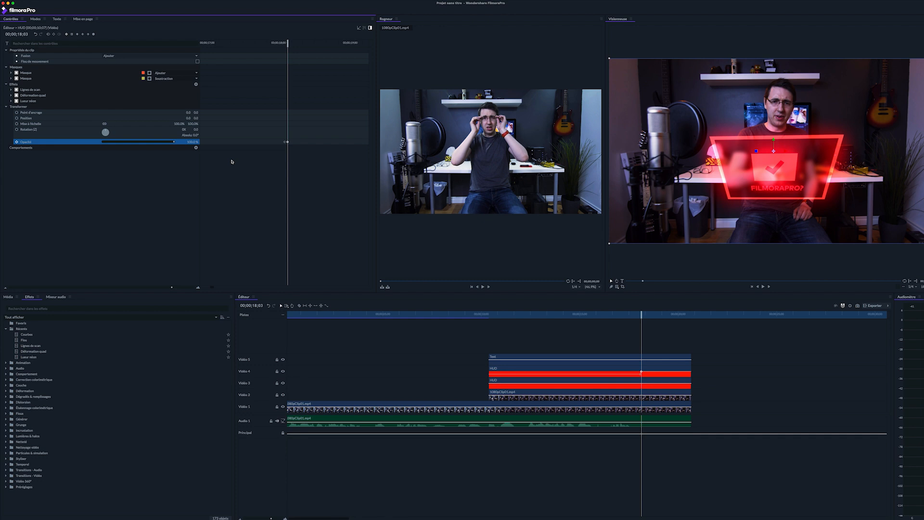
left_click_drag(172, 287, 159, 288)
left_click(324, 43)
mouse_move(324, 44)
left_mouse_down()
mouse_move(314, 43)
mouse_move(324, 43)
left_mouse_up()
left_click(191, 141)
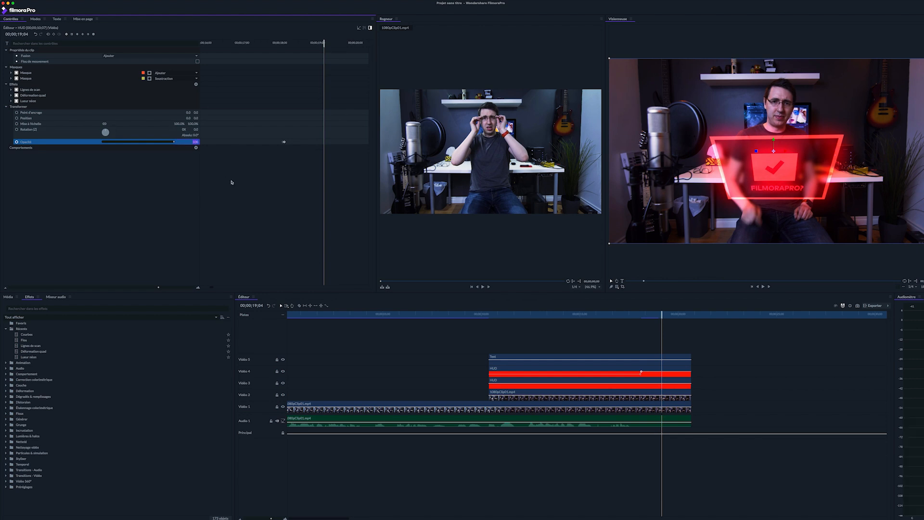
type("50")
key("Return")
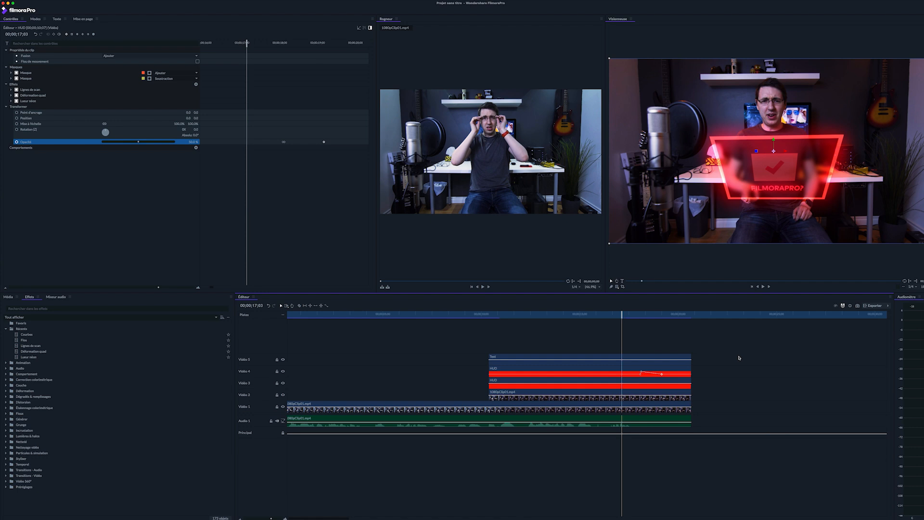
Play back the section around the opacity keyframes several times to check the check mark's flash.
key("space")
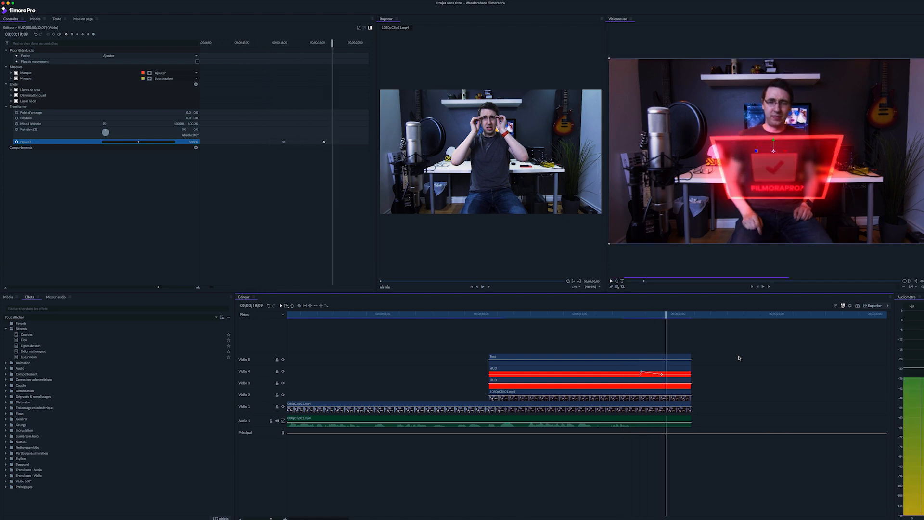
left_click(624, 314)
key("space")
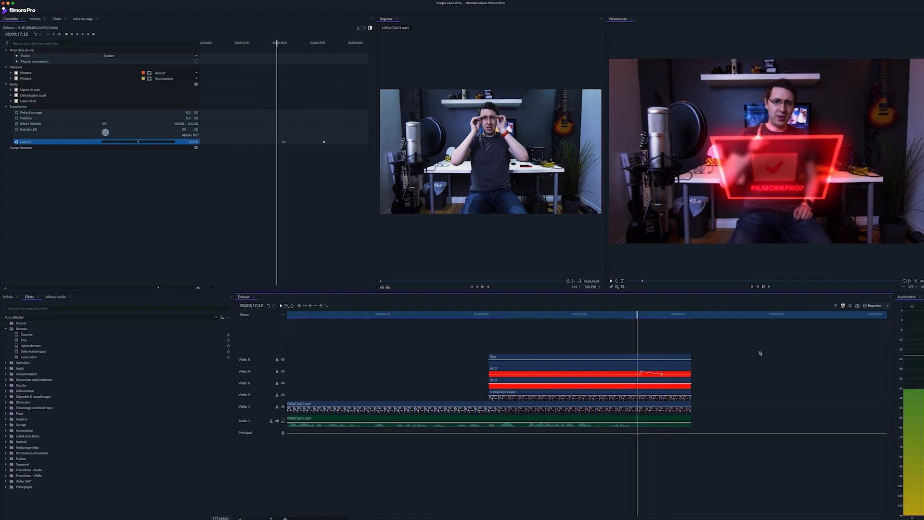
key("space")
left_click(627, 313)
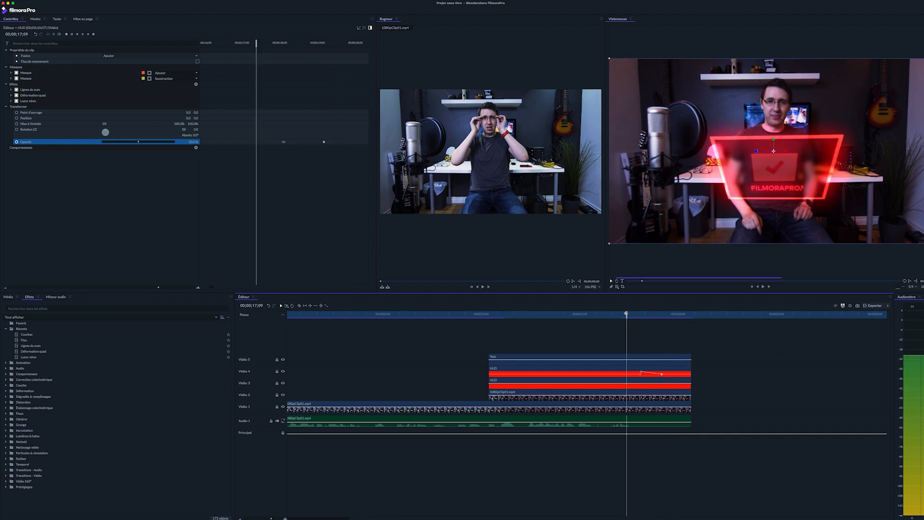
key("space")
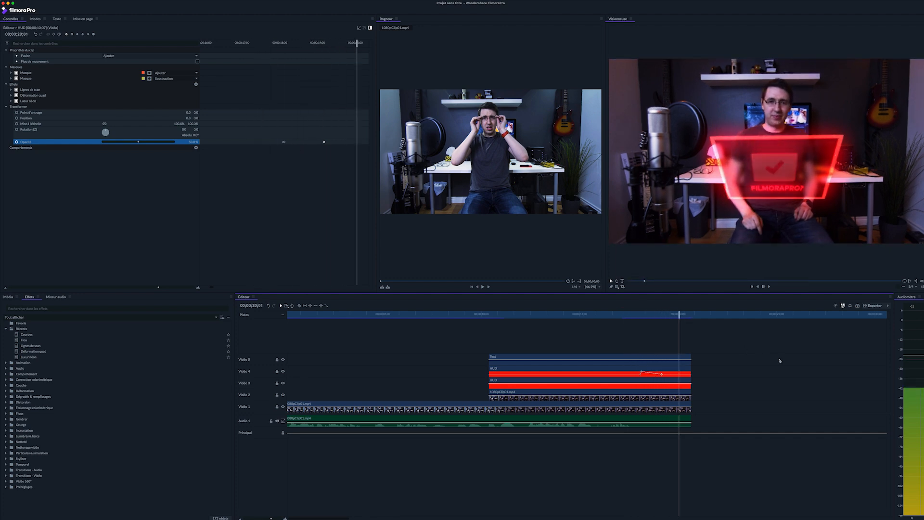
key("space")
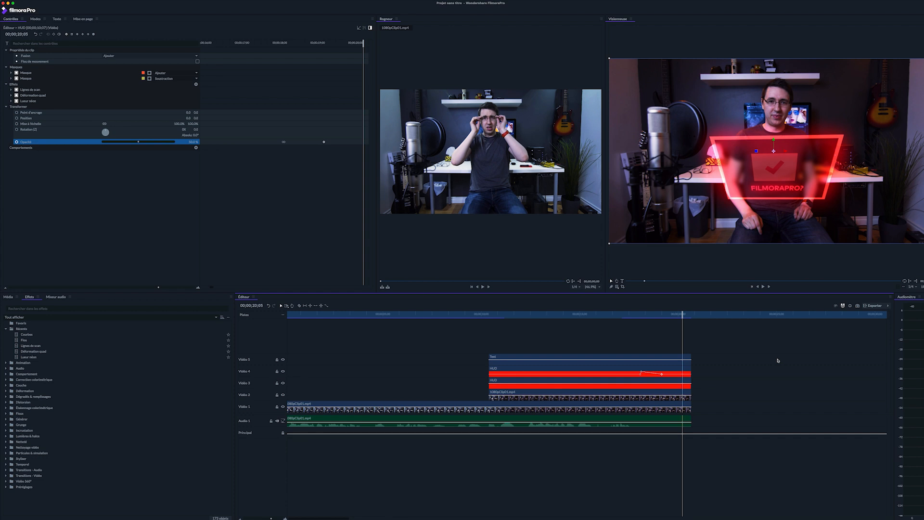
Trim the start of the text, both HUD clips and the Vidéo 2 clip together to 00;00;10;15.
mouse_move(484, 316)
left_mouse_down()
mouse_move(506, 317)
mouse_move(493, 316)
left_mouse_up()
left_click_drag(504, 349, 494, 364)
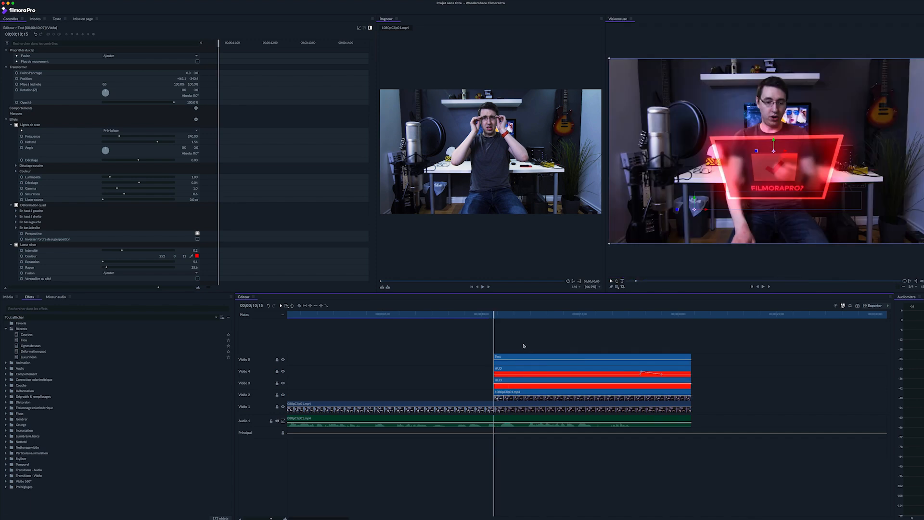
Hide the Vidéo 5, Vidéo 4 and Vidéo 2 tracks so only the Vidéo 3 HUD frame shows over the footage.
left_click(519, 343)
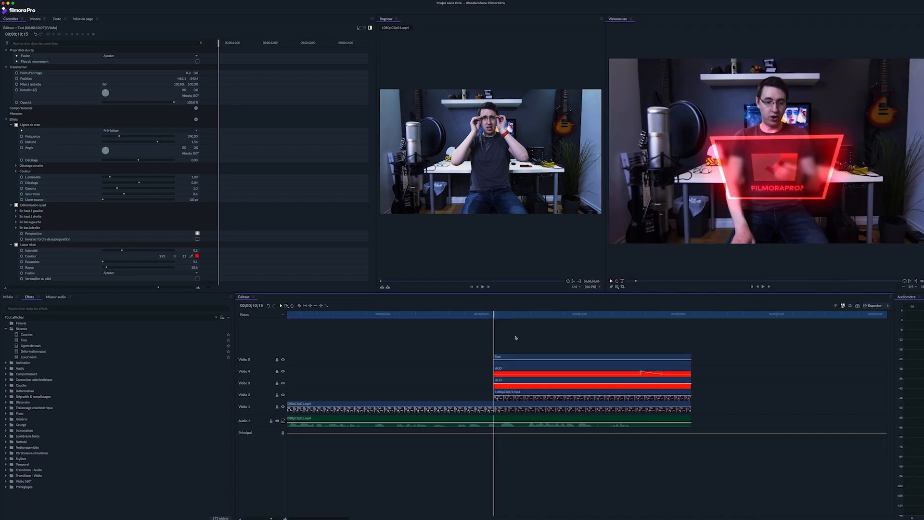
left_click(283, 360)
left_click(283, 371)
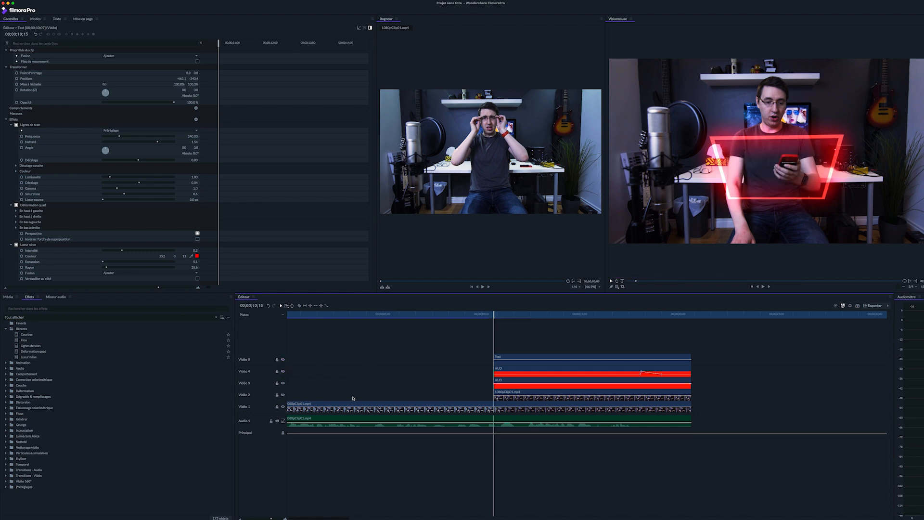
Start position and scale animations on the Vidéo 3 HUD clip with keyframes at 00;00;10;15.
left_click(509, 388)
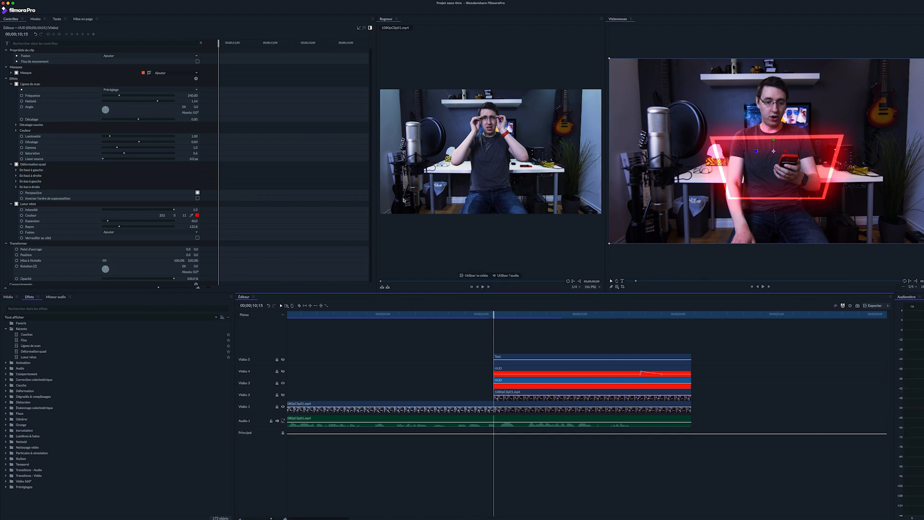
scroll(79, 255, "down", 1)
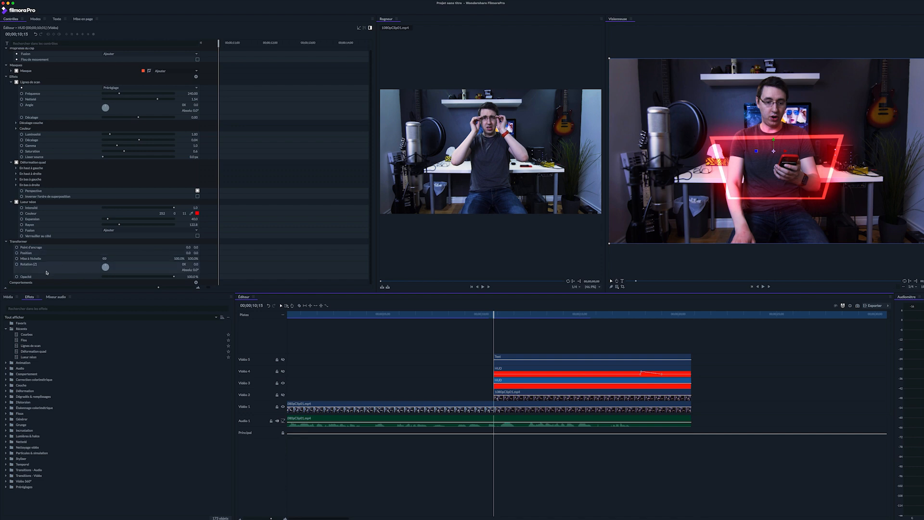
left_click(17, 253)
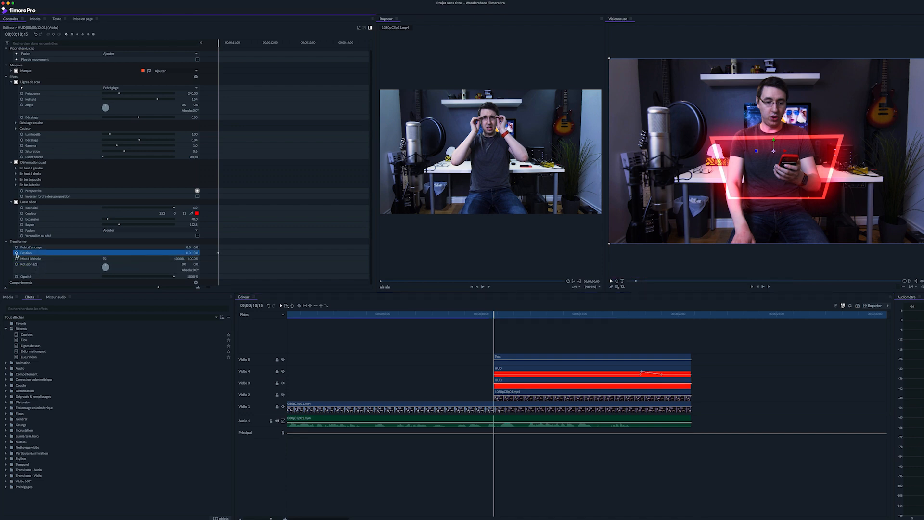
left_click(16, 259)
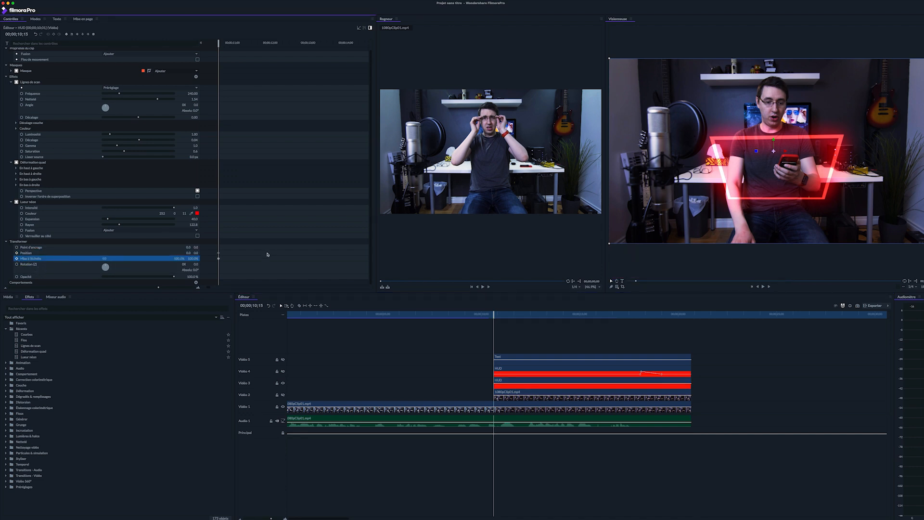
Add scale and position keyframes to the Vidéo 3 HUD clip at 00;00;10;21, plus a scale keyframe at 00;00;11;03.
key("space")
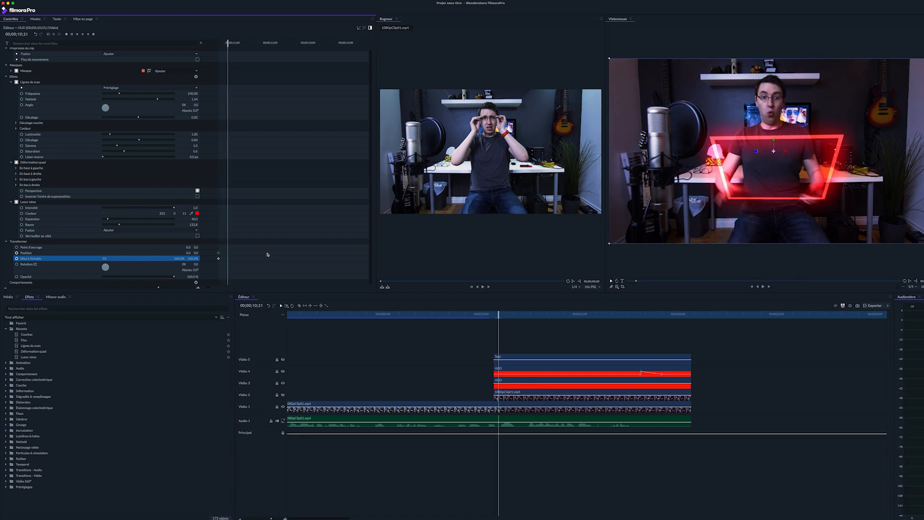
left_click(54, 34)
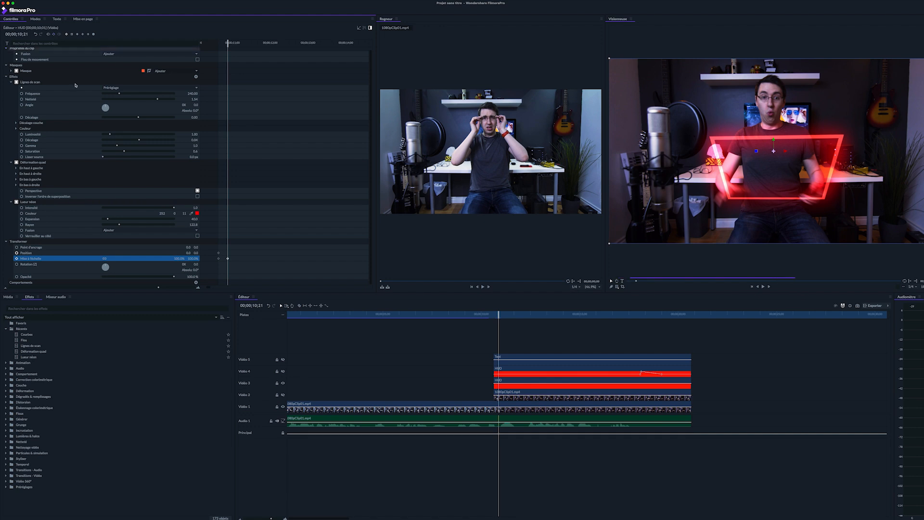
left_click(47, 252)
left_click(54, 34)
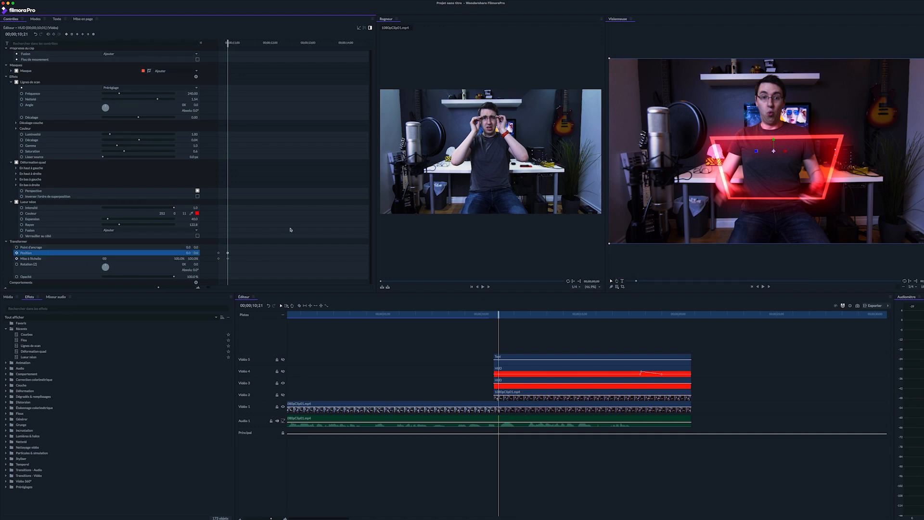
key("space")
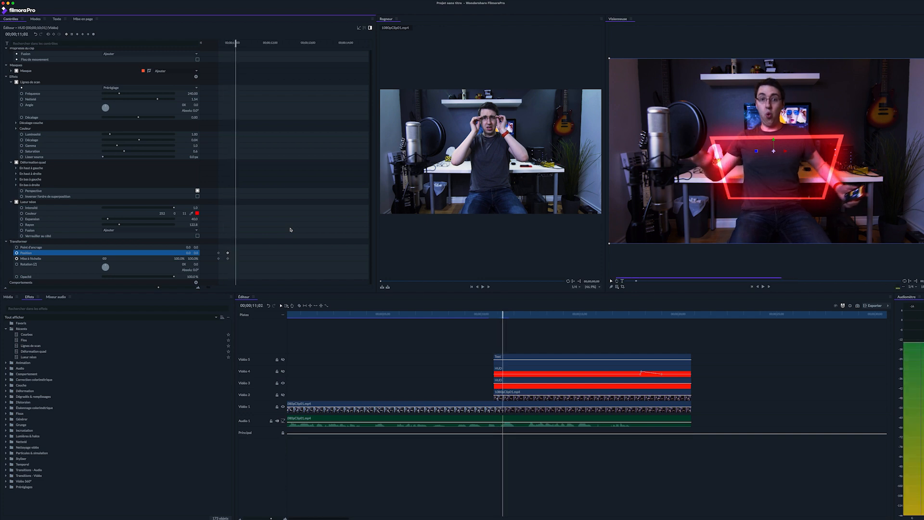
left_click(52, 259)
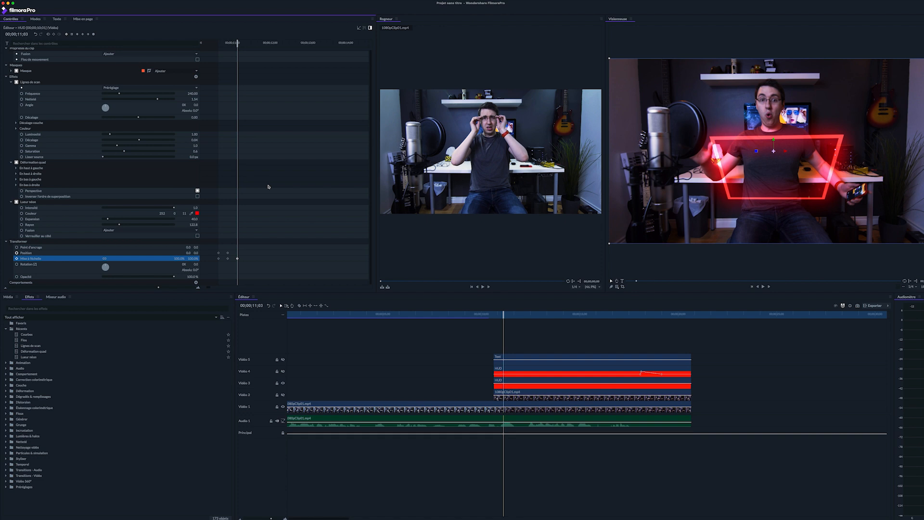
At the first keyframe, 00;00;10;15, set the Vidéo 3 HUD clip's scale to 0% and raise its vertical position.
left_click(219, 45)
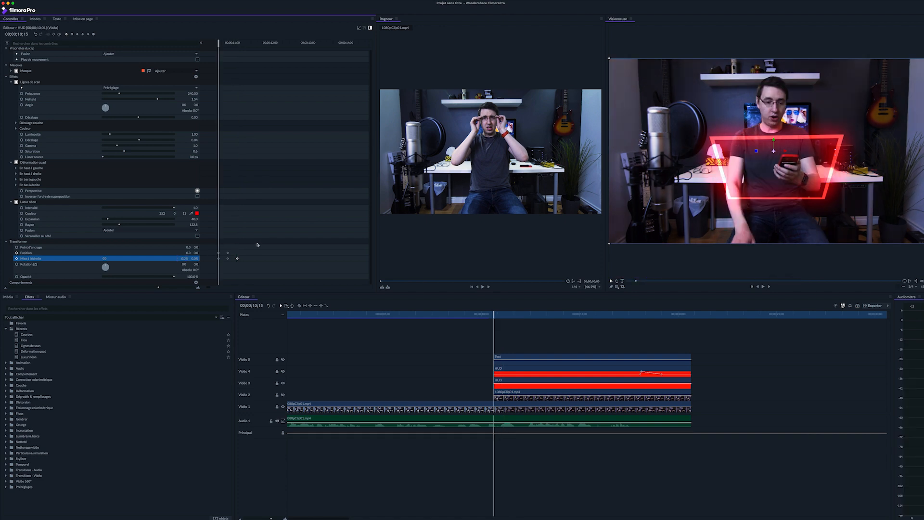
left_click(257, 244)
left_click(194, 253)
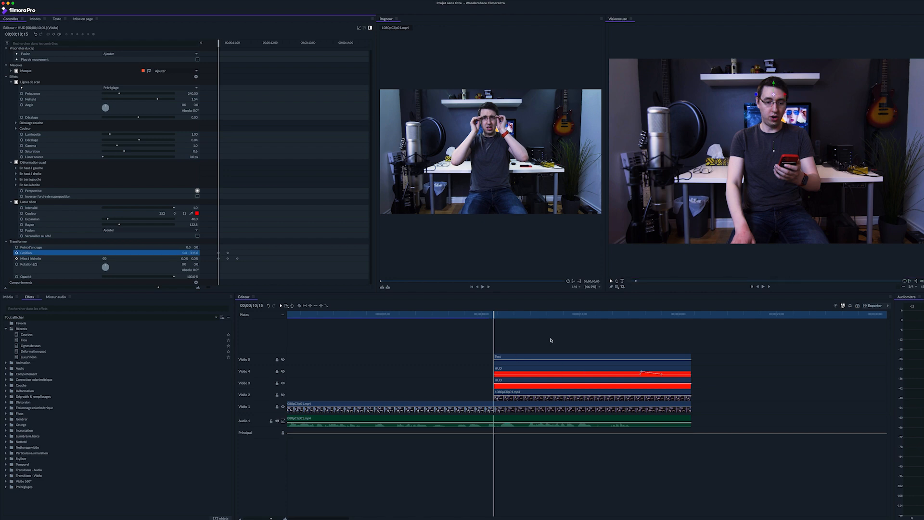
Set the Vidéo 3 HUD clip's scale to 110% at 00;00;10;21 and smooth its later position and scale keyframes.
key("space")
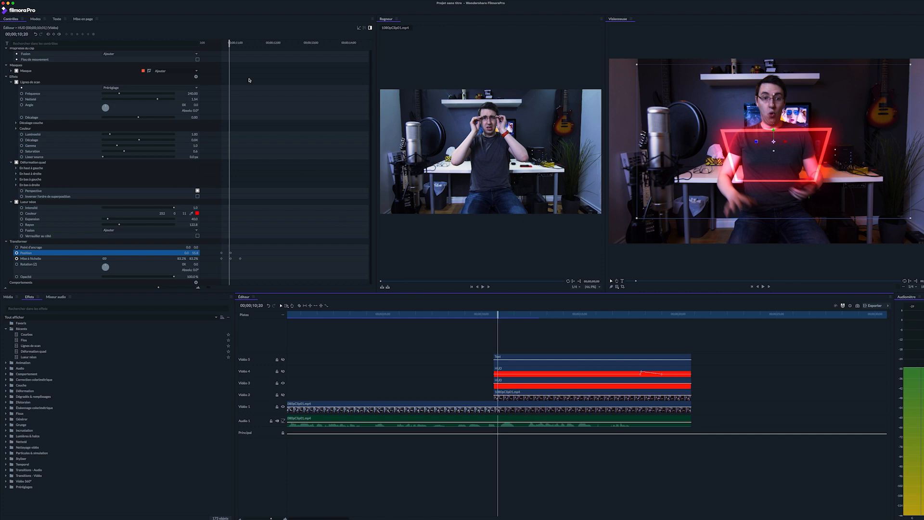
left_click_drag(230, 42, 231, 42)
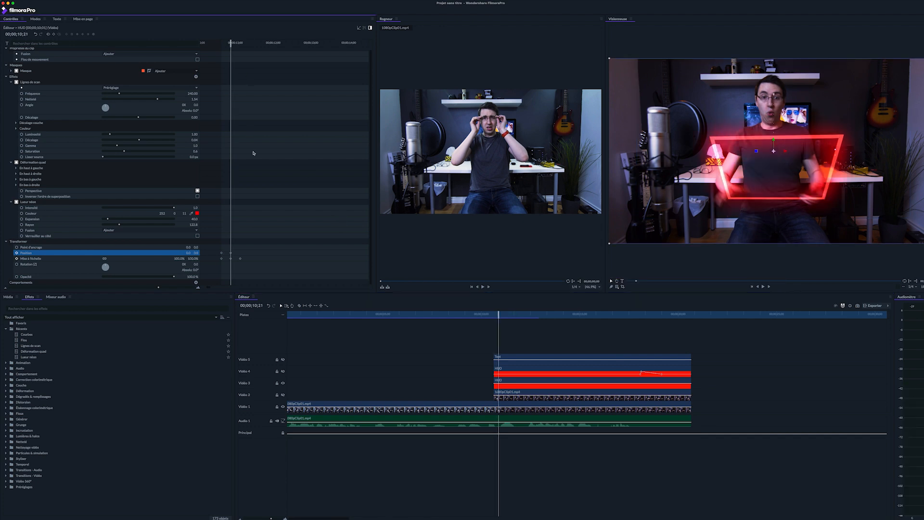
left_click(176, 259)
type("110")
key("Return")
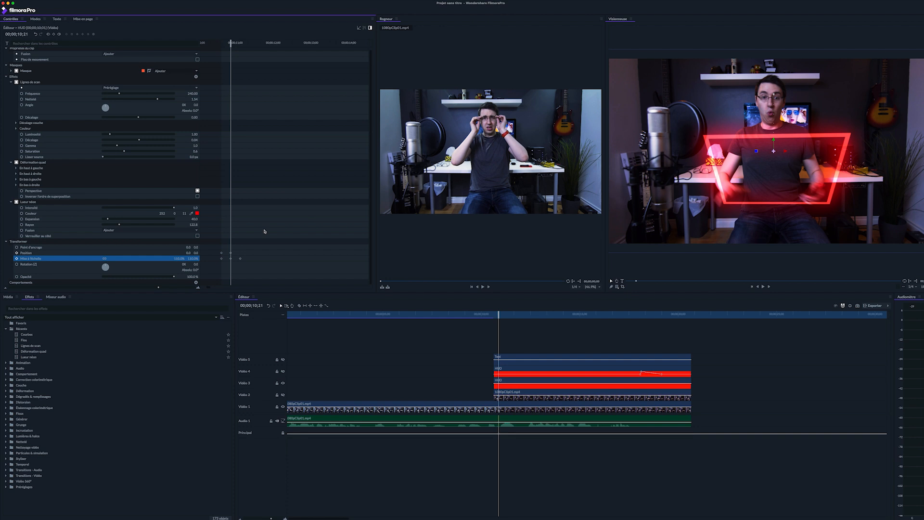
left_click_drag(251, 269, 229, 243)
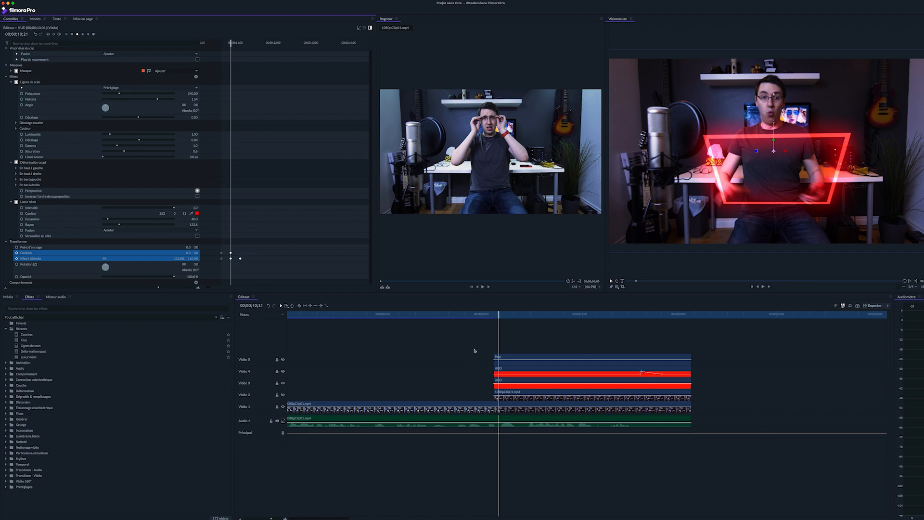
Enable motion blur (Flou de mouvement) on the Vidéo 3 HUD clip and play back its pop-in animation.
left_click(471, 315)
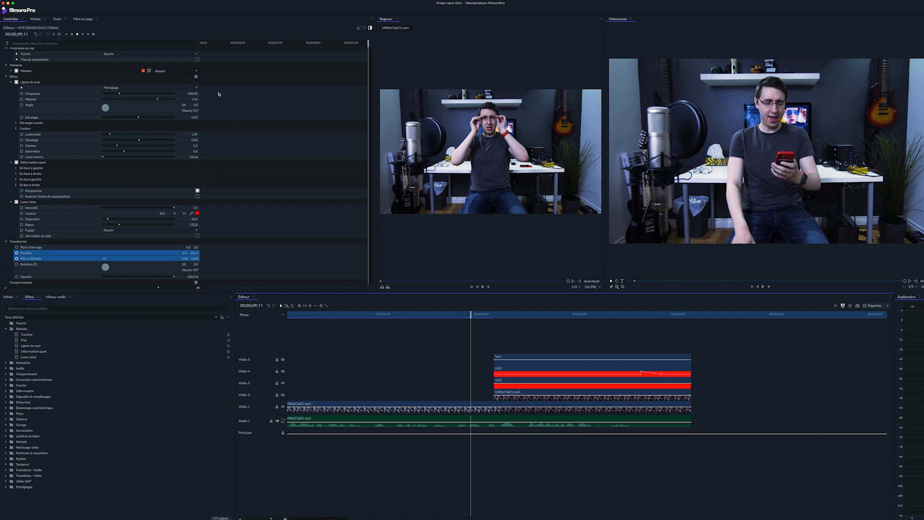
left_click(198, 60)
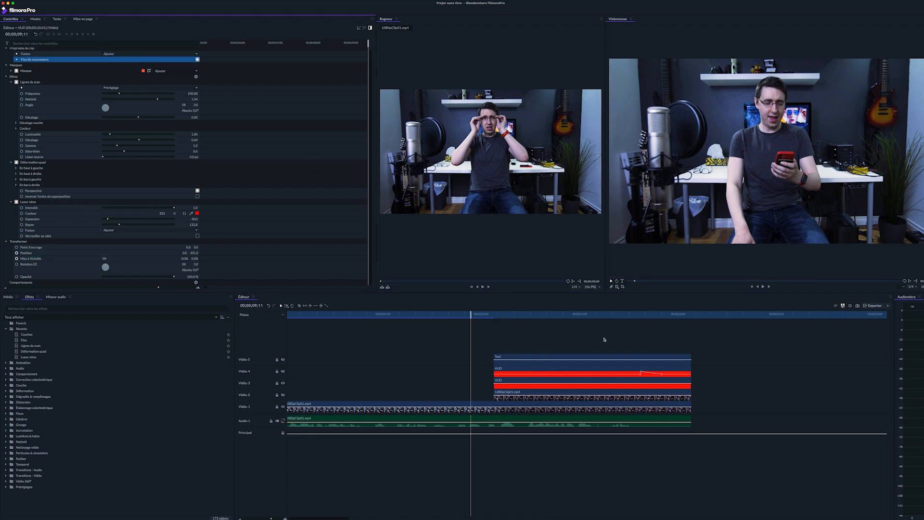
key("space")
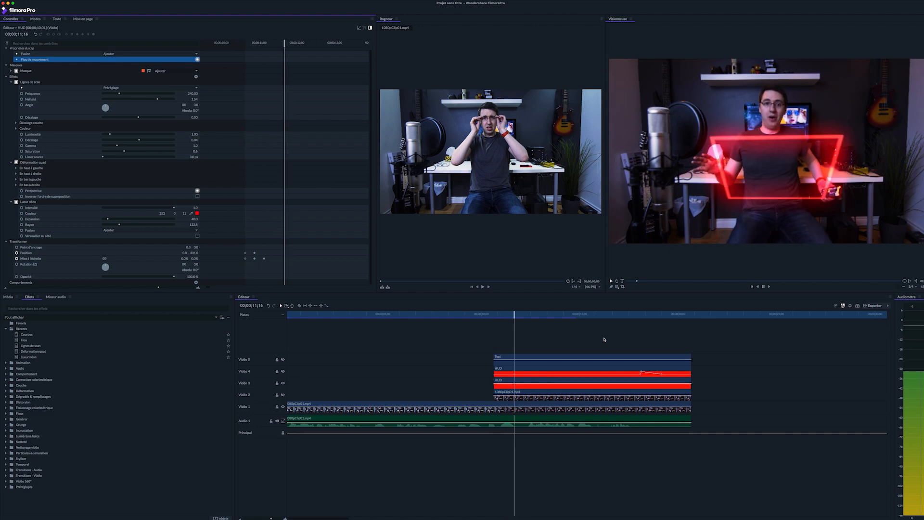
key("space")
left_click(472, 314)
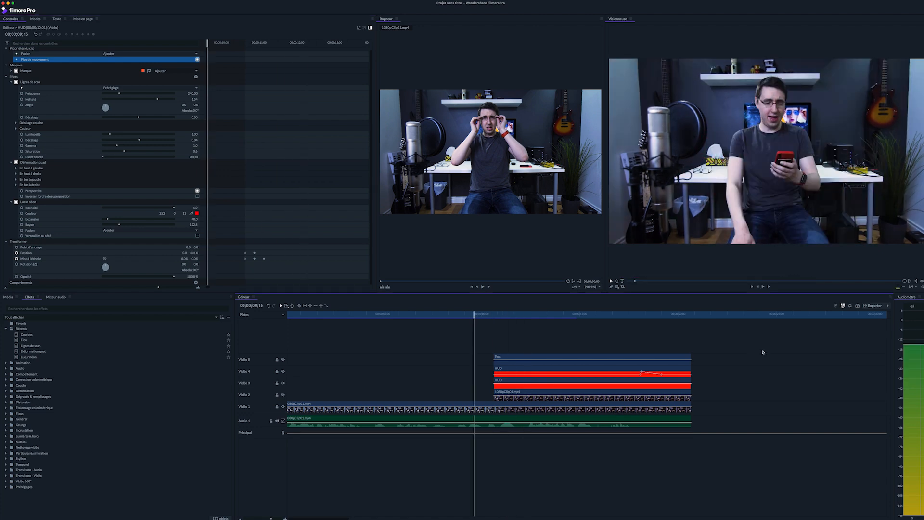
key("space")
key("space")
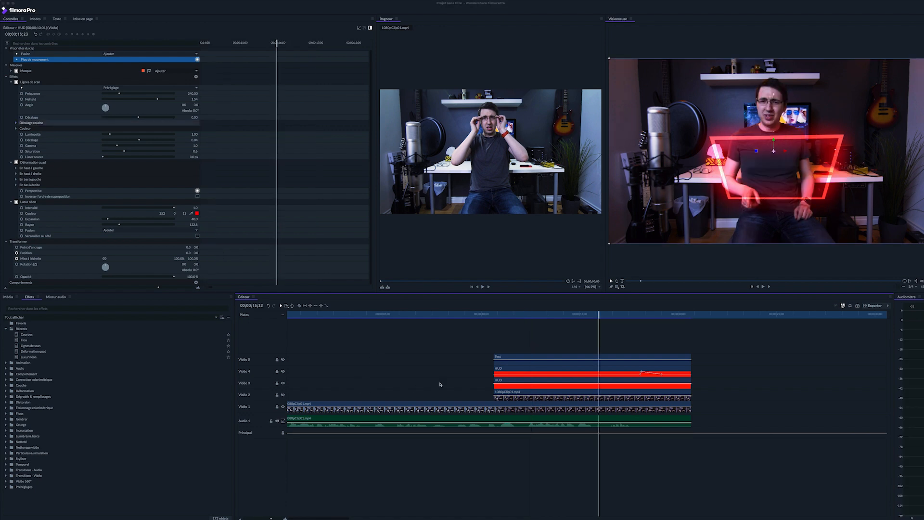
Start an opacity animation on the Vidéo 2 clip 1080pClip01.mp4 with a 100% keyframe at 00;00;11;04.
left_click(527, 393)
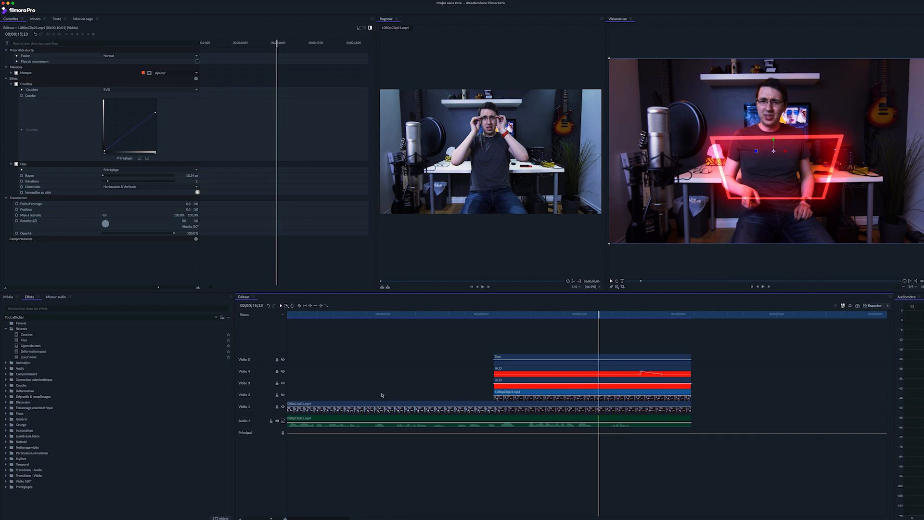
left_click(499, 314)
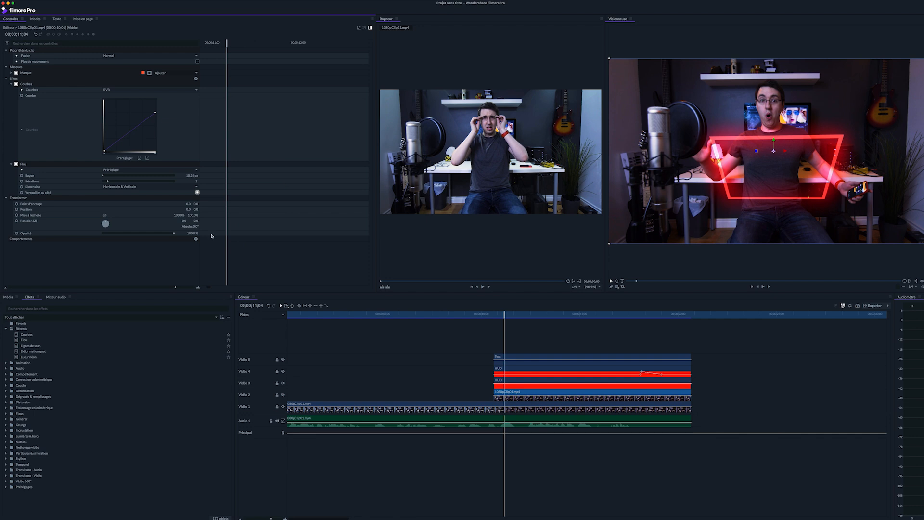
left_click(16, 234)
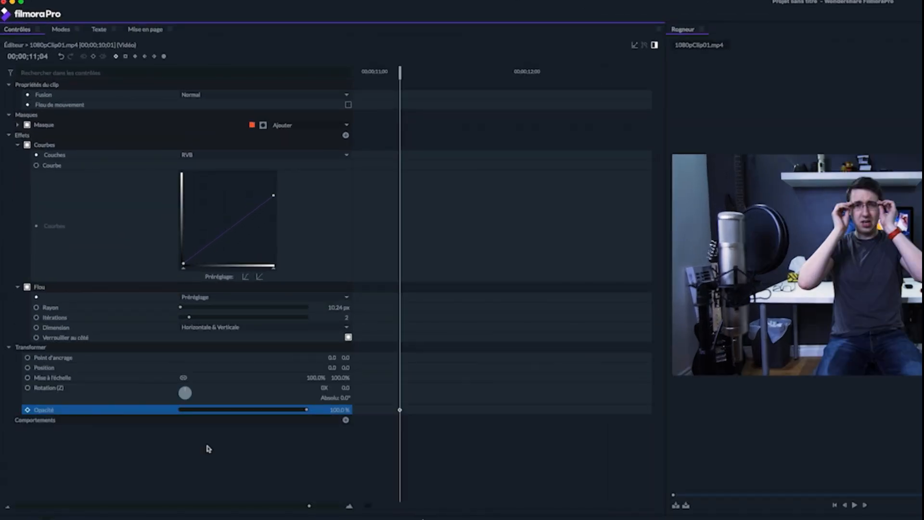
Add opacity keyframes to the Vidéo 2 clip at 00;00;11;05, 11;07, 11;09, 11;10 and 11;11.
key("Right")
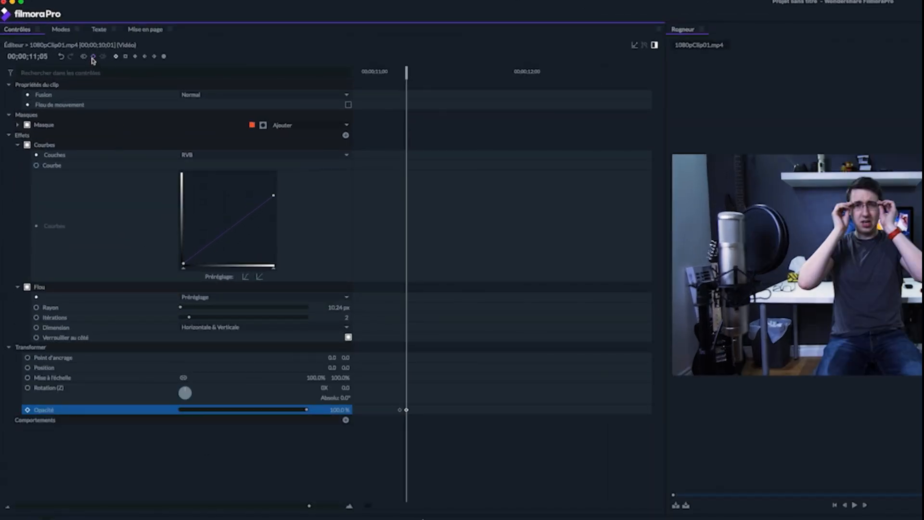
key("Right")
key("Right")
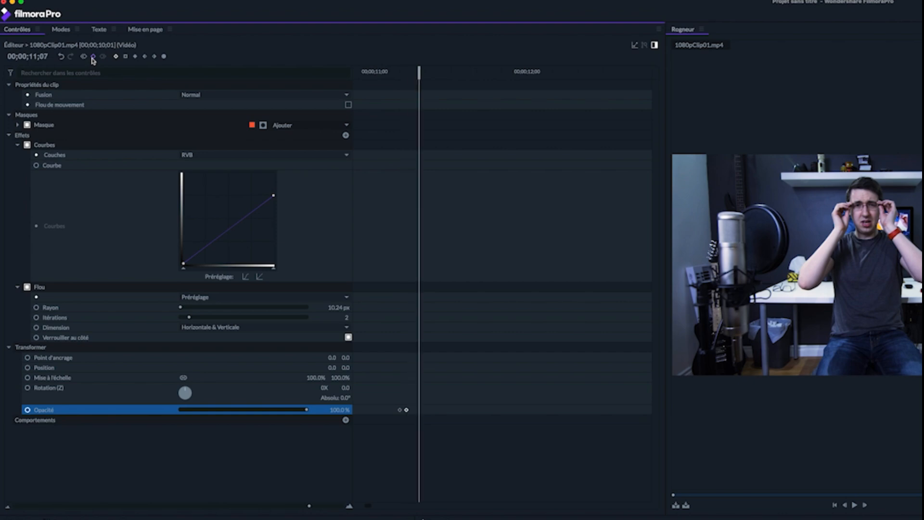
left_click(92, 58)
key("Right")
key("Right")
left_click(93, 57)
key("Right")
left_click(93, 57)
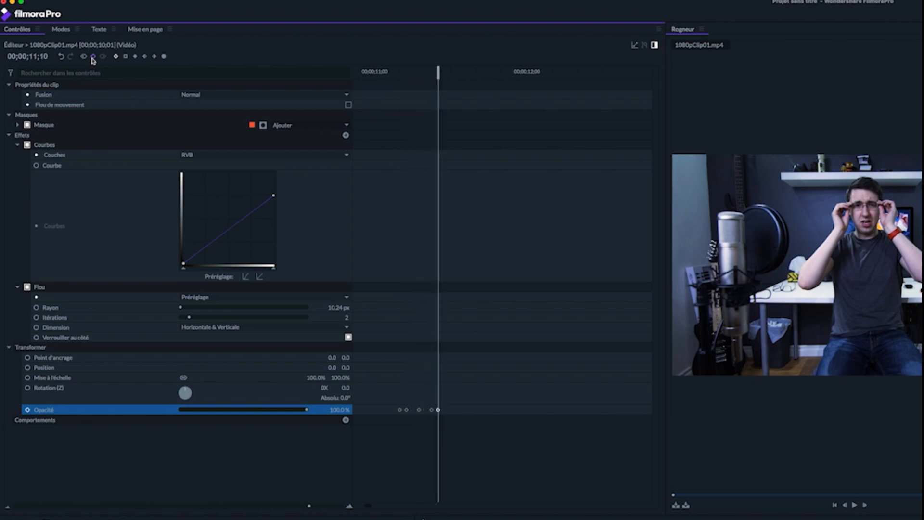
key("Right")
left_click(93, 57)
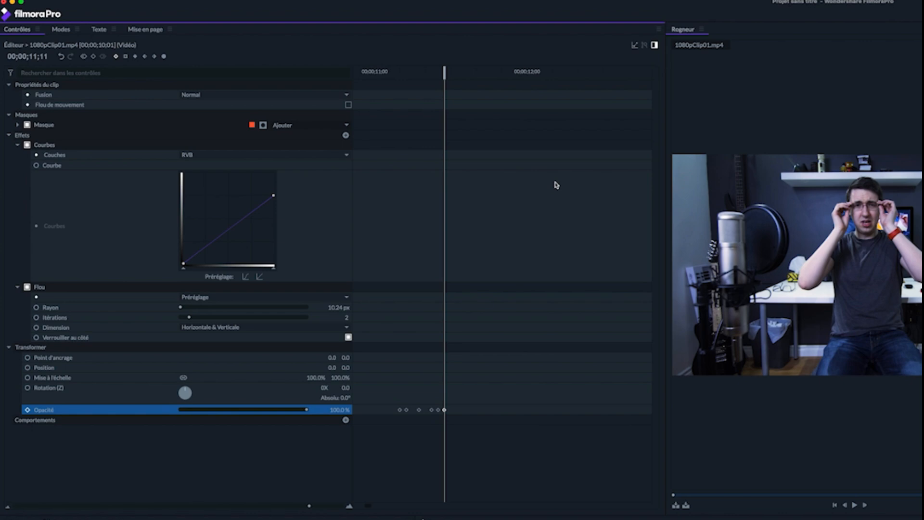
Set the Vidéo 2 clip's opacity to 0% at the 00;00;11;04, 11;07 and 11;10 keyframes.
left_click(400, 72)
left_click(337, 409)
type("0")
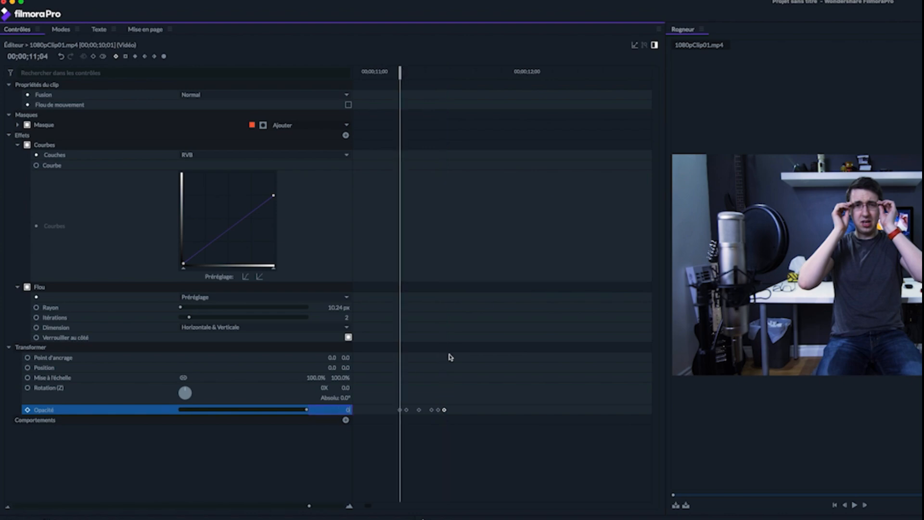
key("Return")
left_click(419, 72)
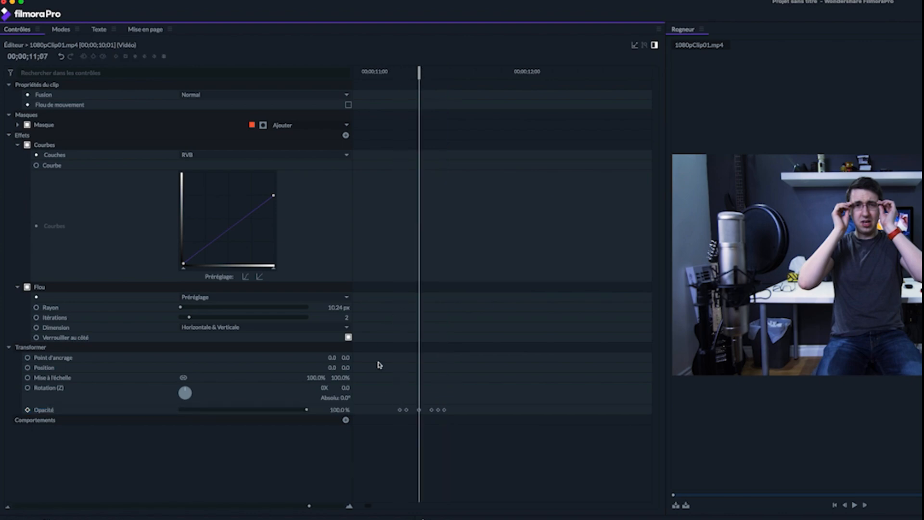
left_click(342, 410)
type("0")
key("Return")
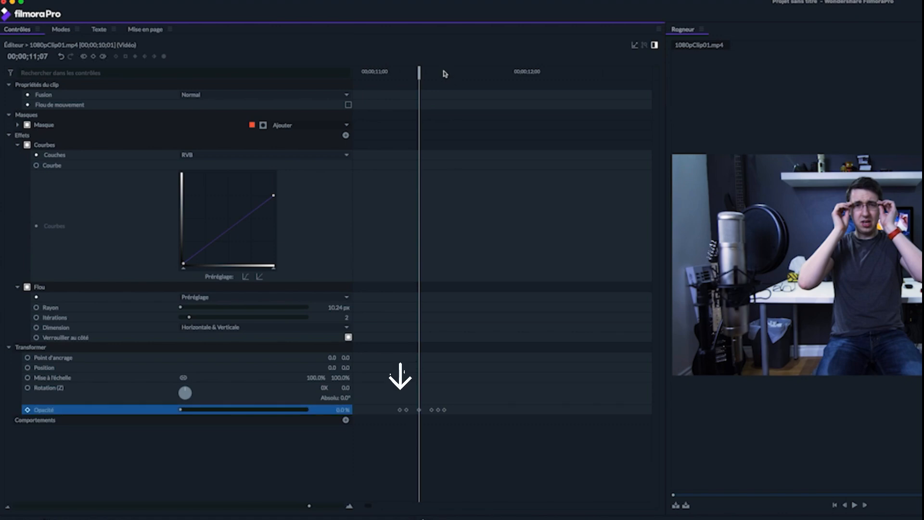
left_click_drag(445, 74, 438, 72)
left_click(345, 410)
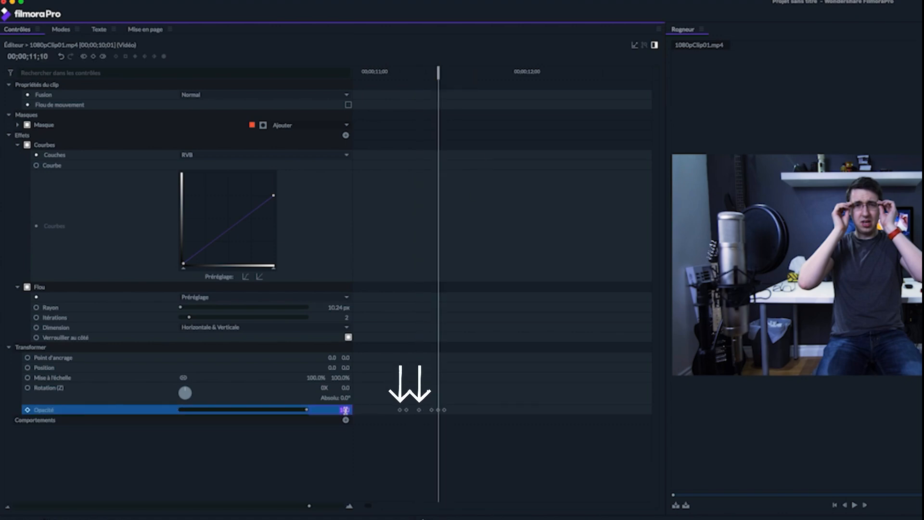
type("0")
key("Return")
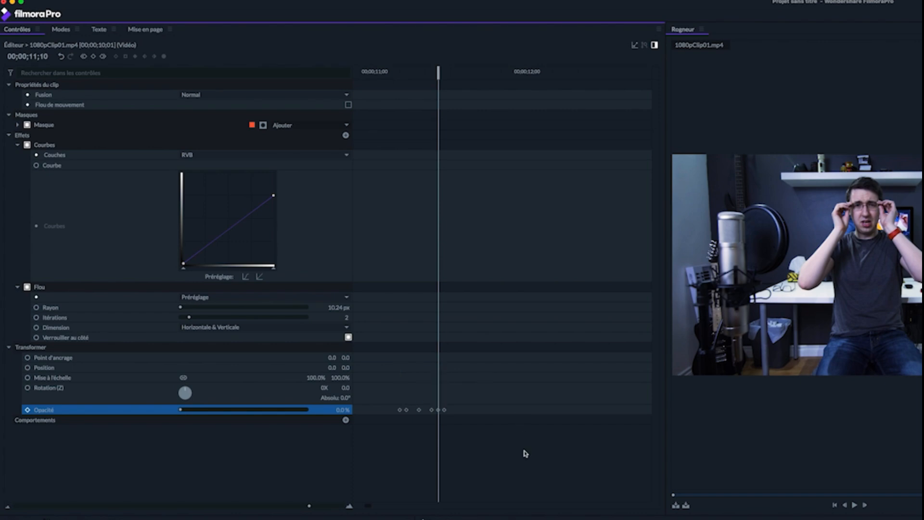
Change all of the Vidéo 2 clip's opacity keyframes to constant interpolation.
left_click_drag(487, 436, 385, 391)
left_click(125, 56)
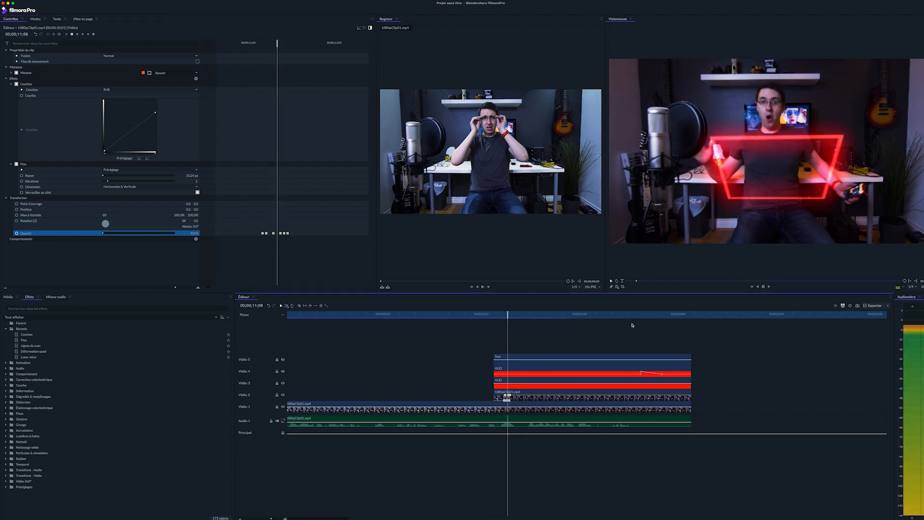
Play back the timeline from about 00;00;11;08 to check the opacity flicker on the Vidéo 2 clip.
key("space")
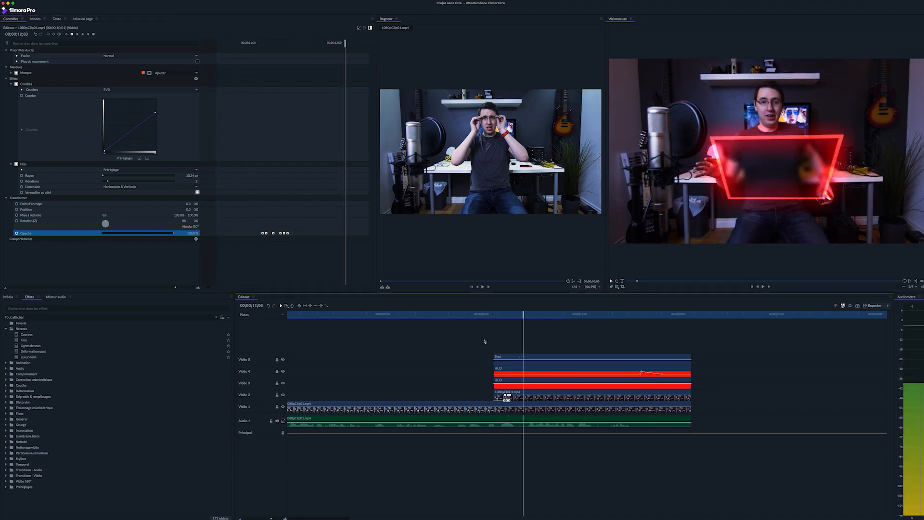
key("space")
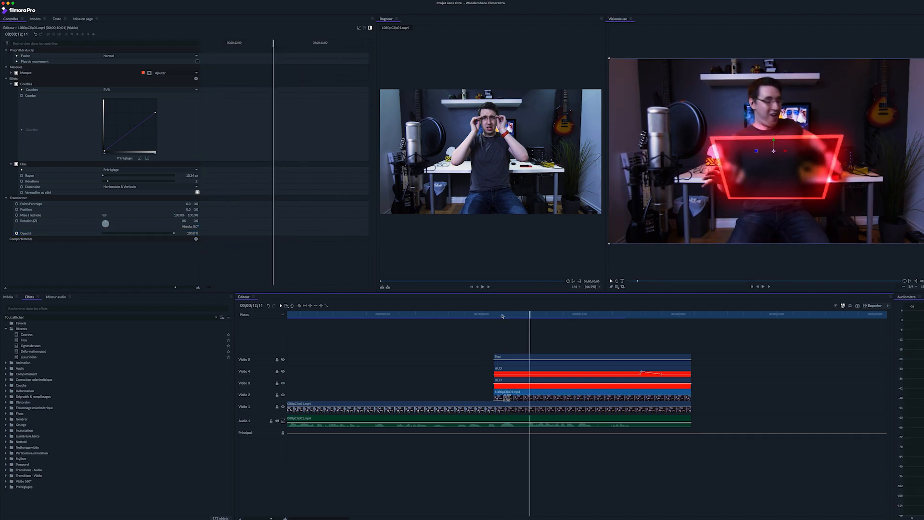
key("space")
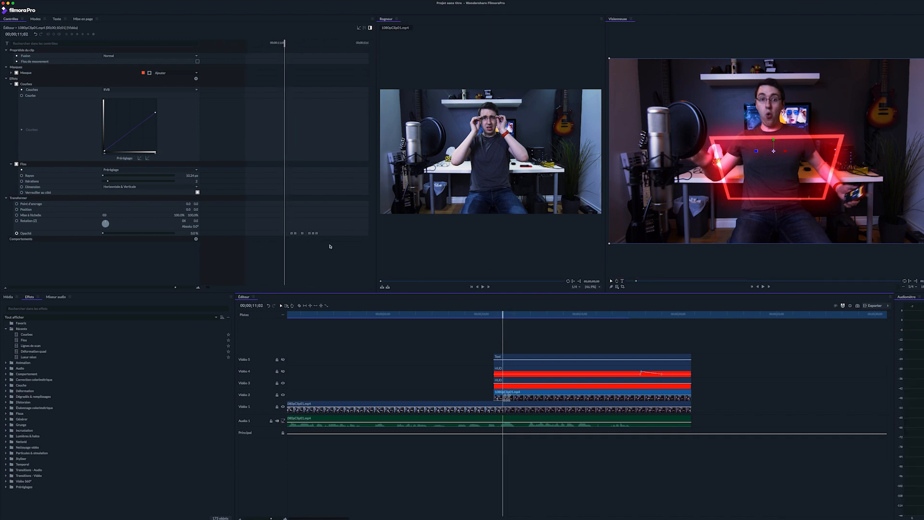
Copy all of the Vidéo 2 clip's opacity keyframes.
left_click_drag(330, 247, 269, 224)
right_click(295, 235)
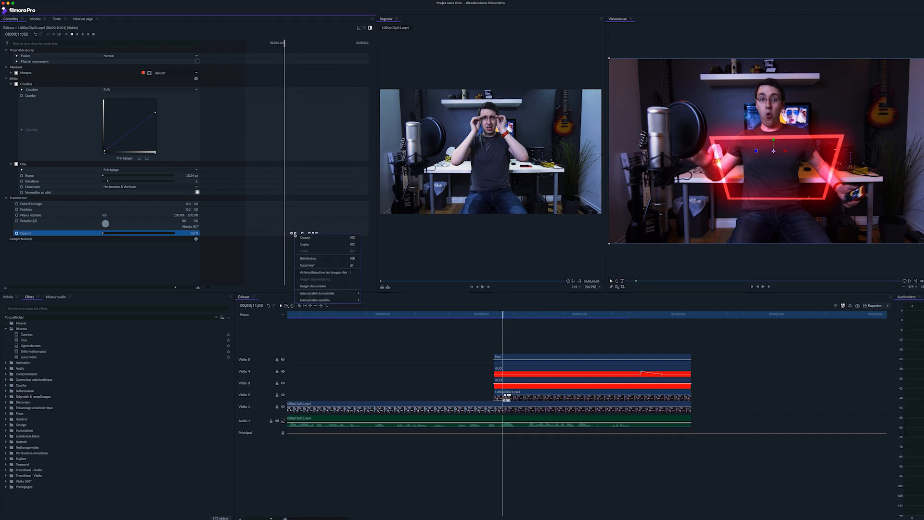
left_click(317, 245)
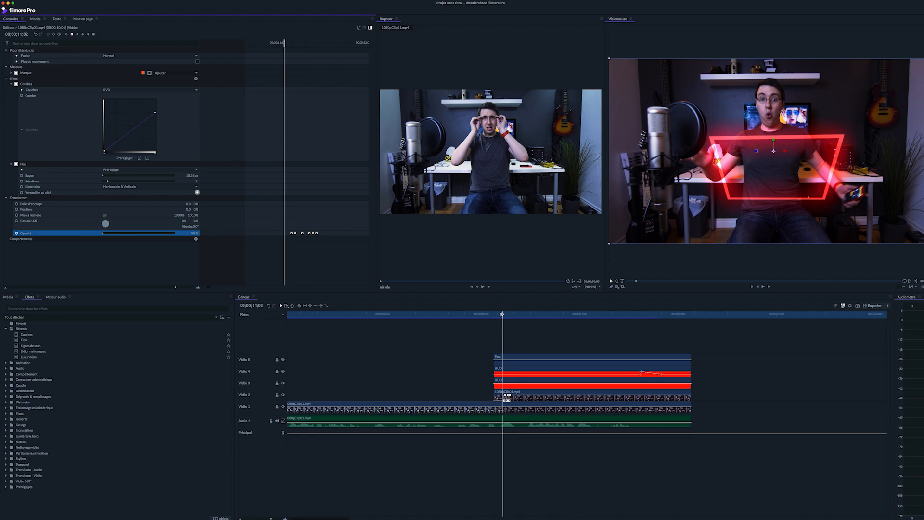
Paste the copied opacity keyframes onto the opacity of the Vidéo 5 text clip at 00;00;11;04.
left_click_drag(503, 314, 505, 315)
left_click(529, 358)
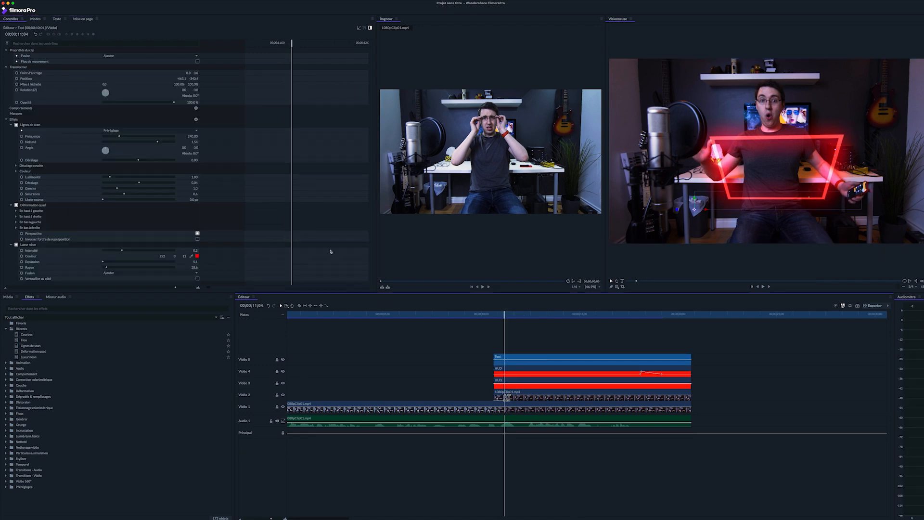
scroll(297, 238, "left", 2)
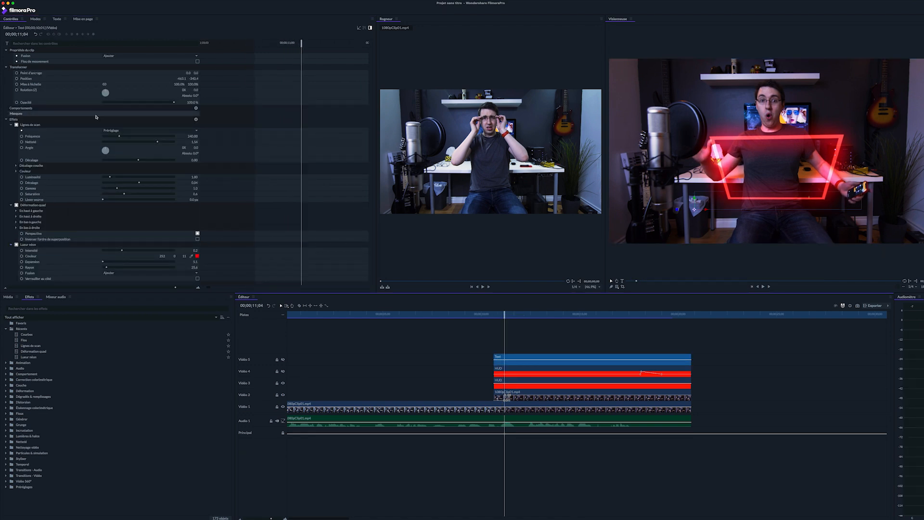
left_click(52, 104)
right_click(299, 101)
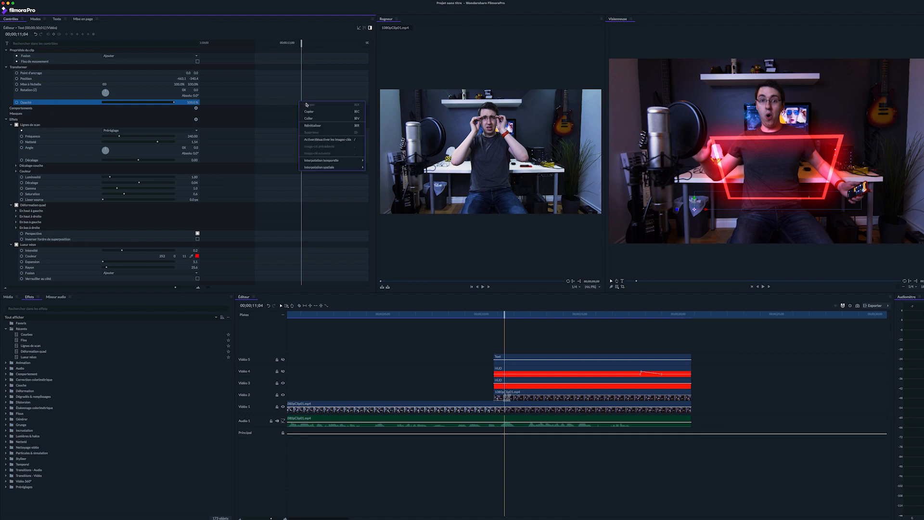
left_click(313, 142)
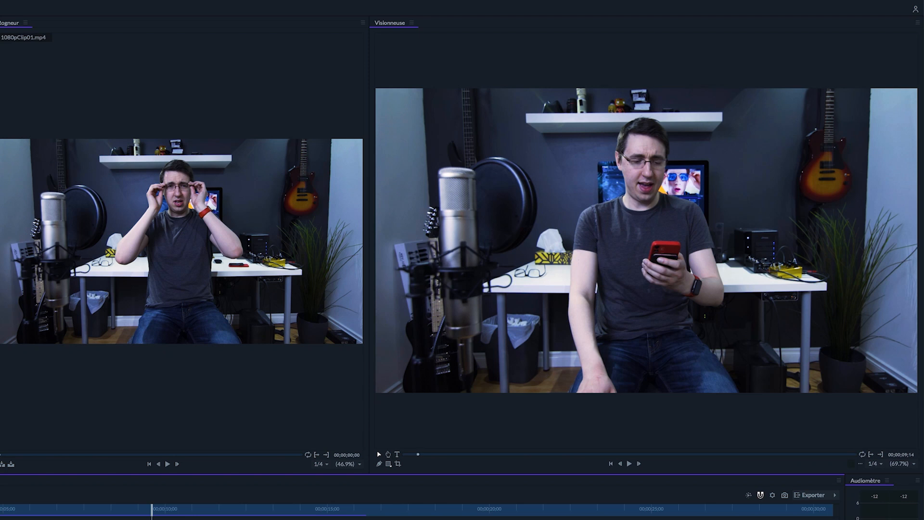
Play back the holographic screen's appearance to review the finished flicker-in effect.
key("space")
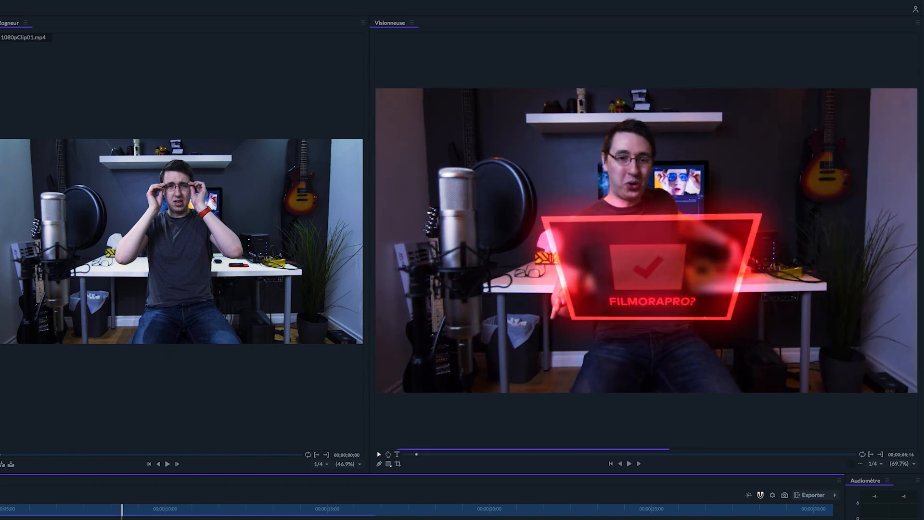
key("space")
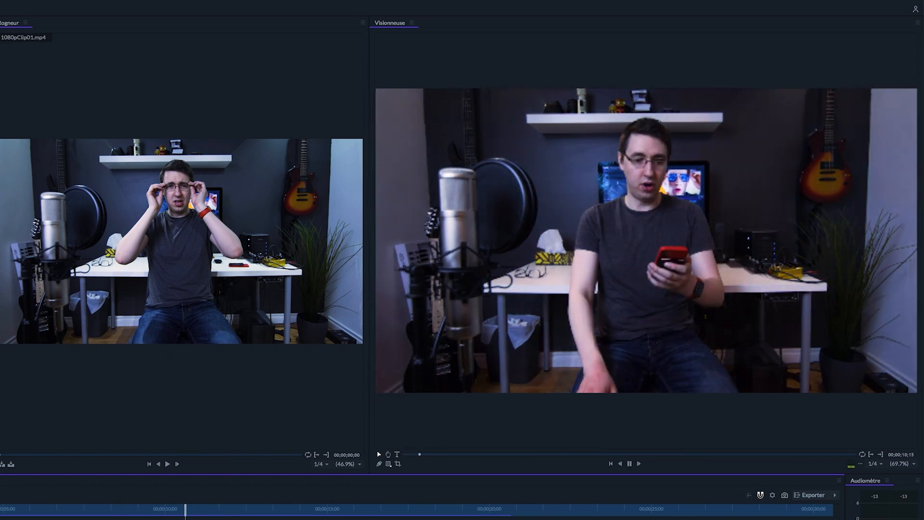